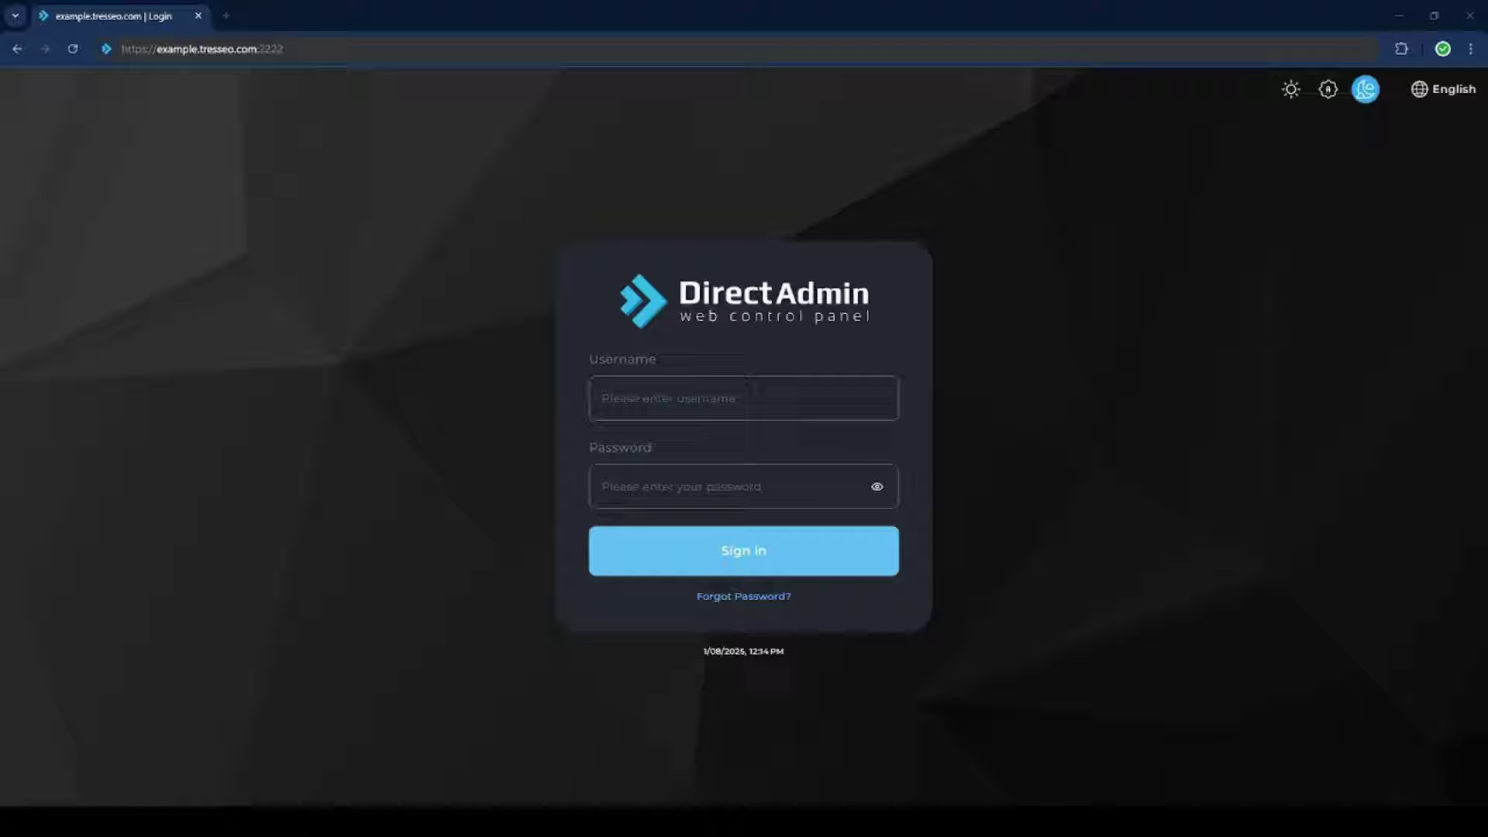
# Step: Select the panel's web address and highlight its port 2222 for reloading the login page
pyautogui.click(222, 59)
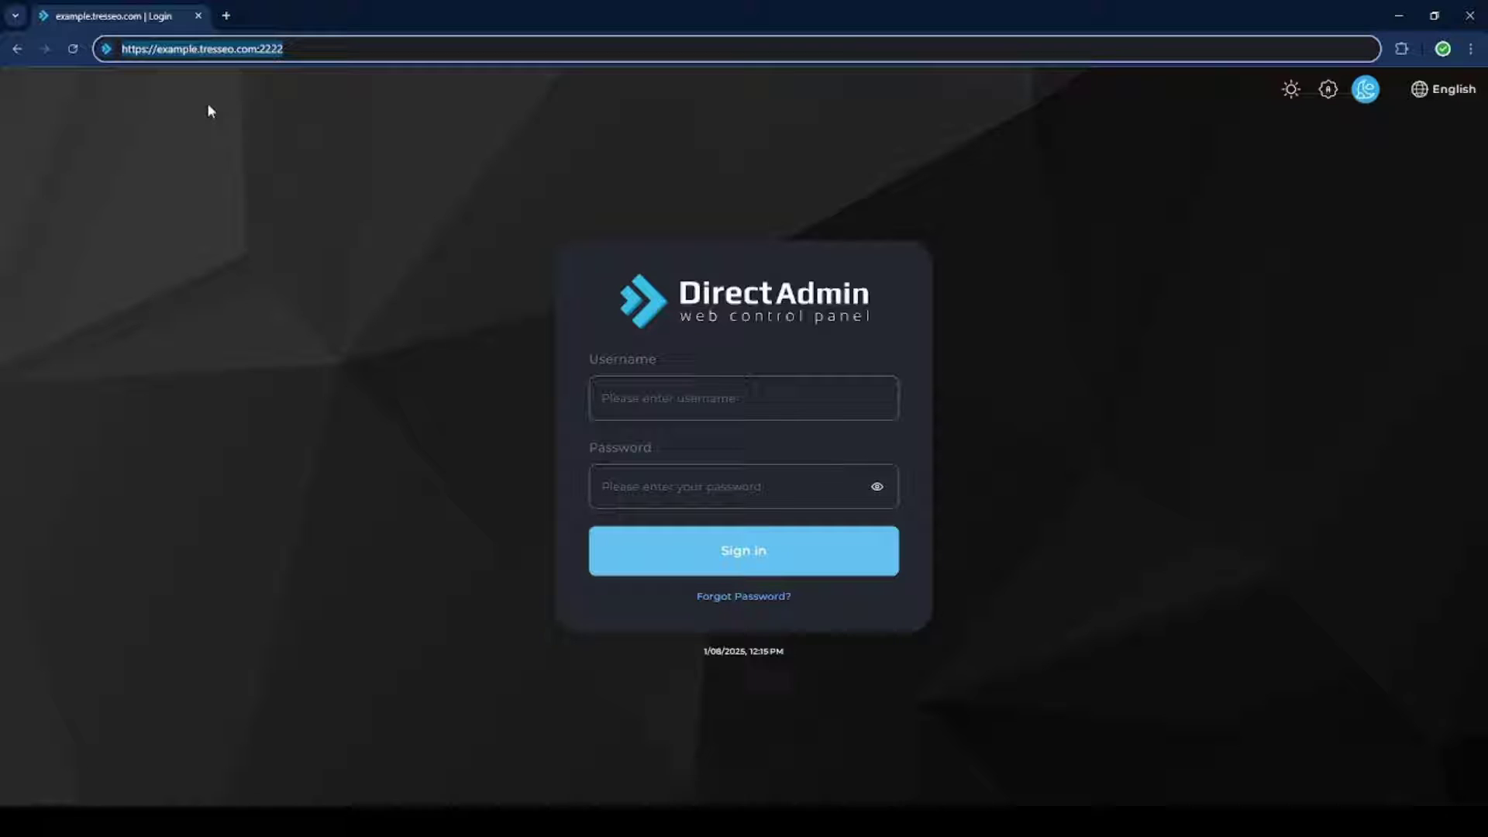
pyautogui.click(264, 49)
pyautogui.moveTo(260, 50); pyautogui.dragTo(292, 51)
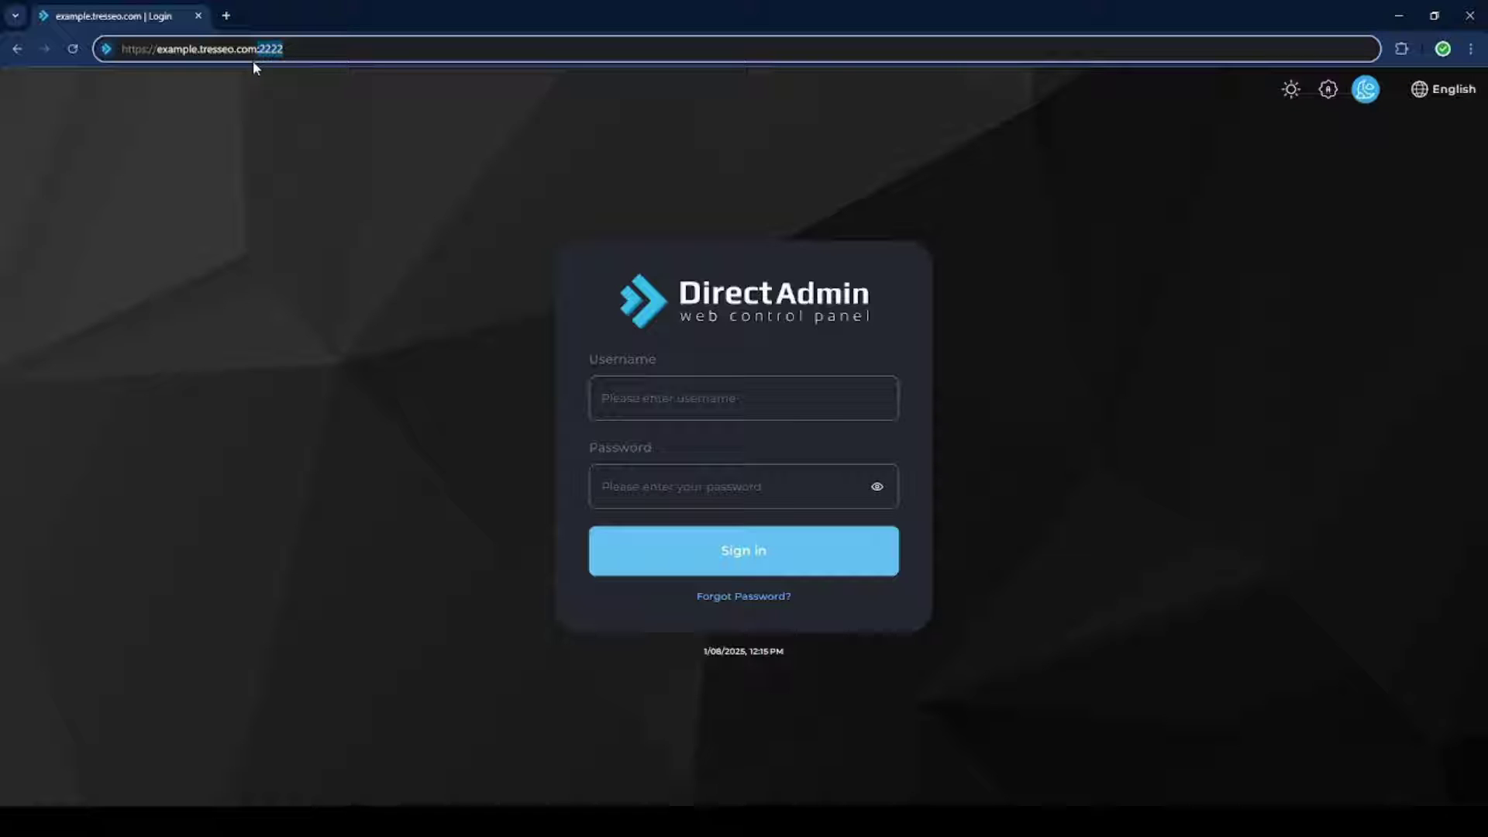
# Step: Load the /evo/login page, then enter credentials to reach the account dashboard
pyautogui.press('Return')
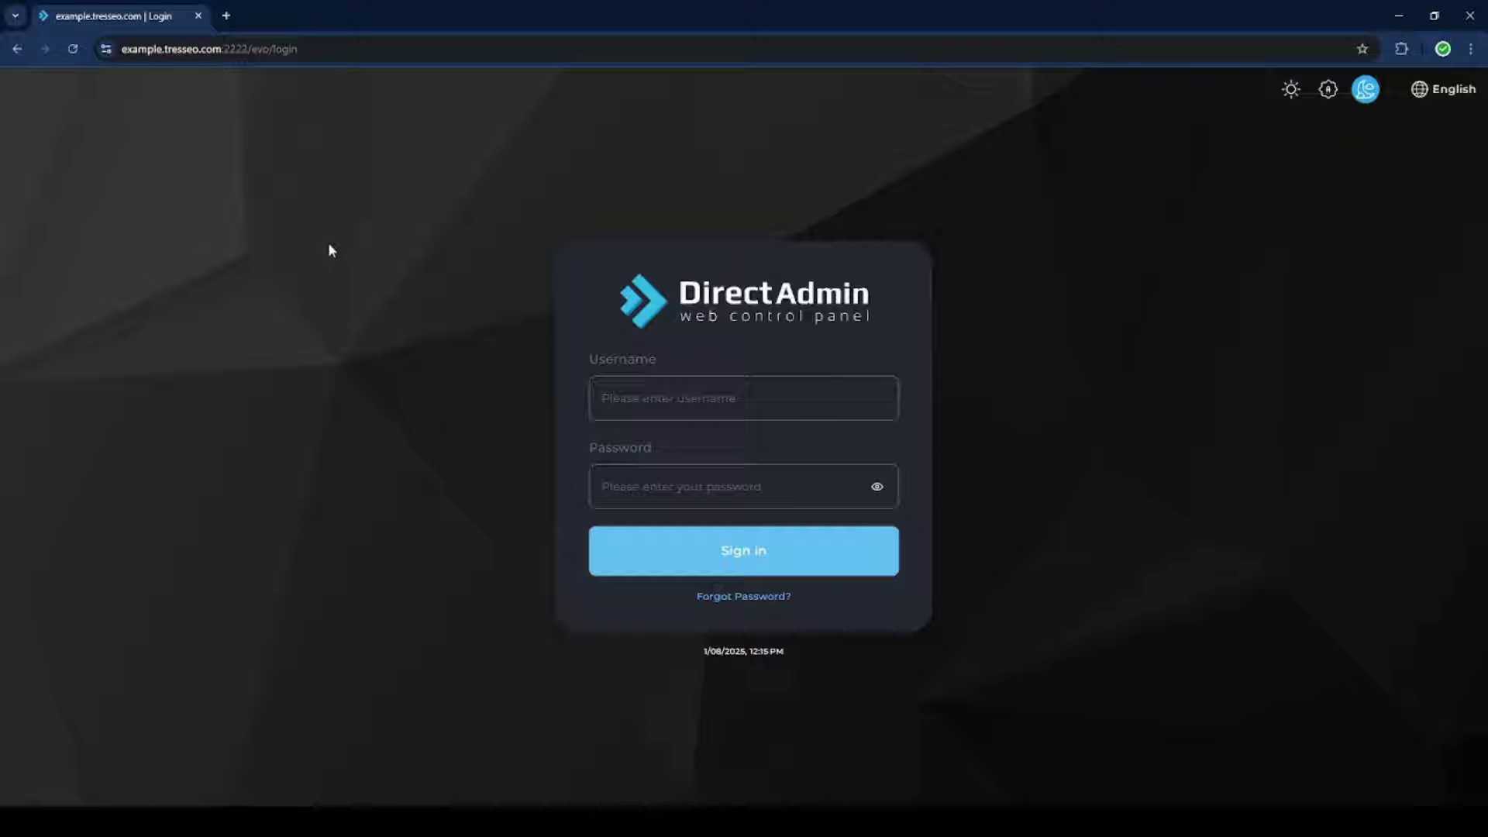
pyautogui.click(254, 50)
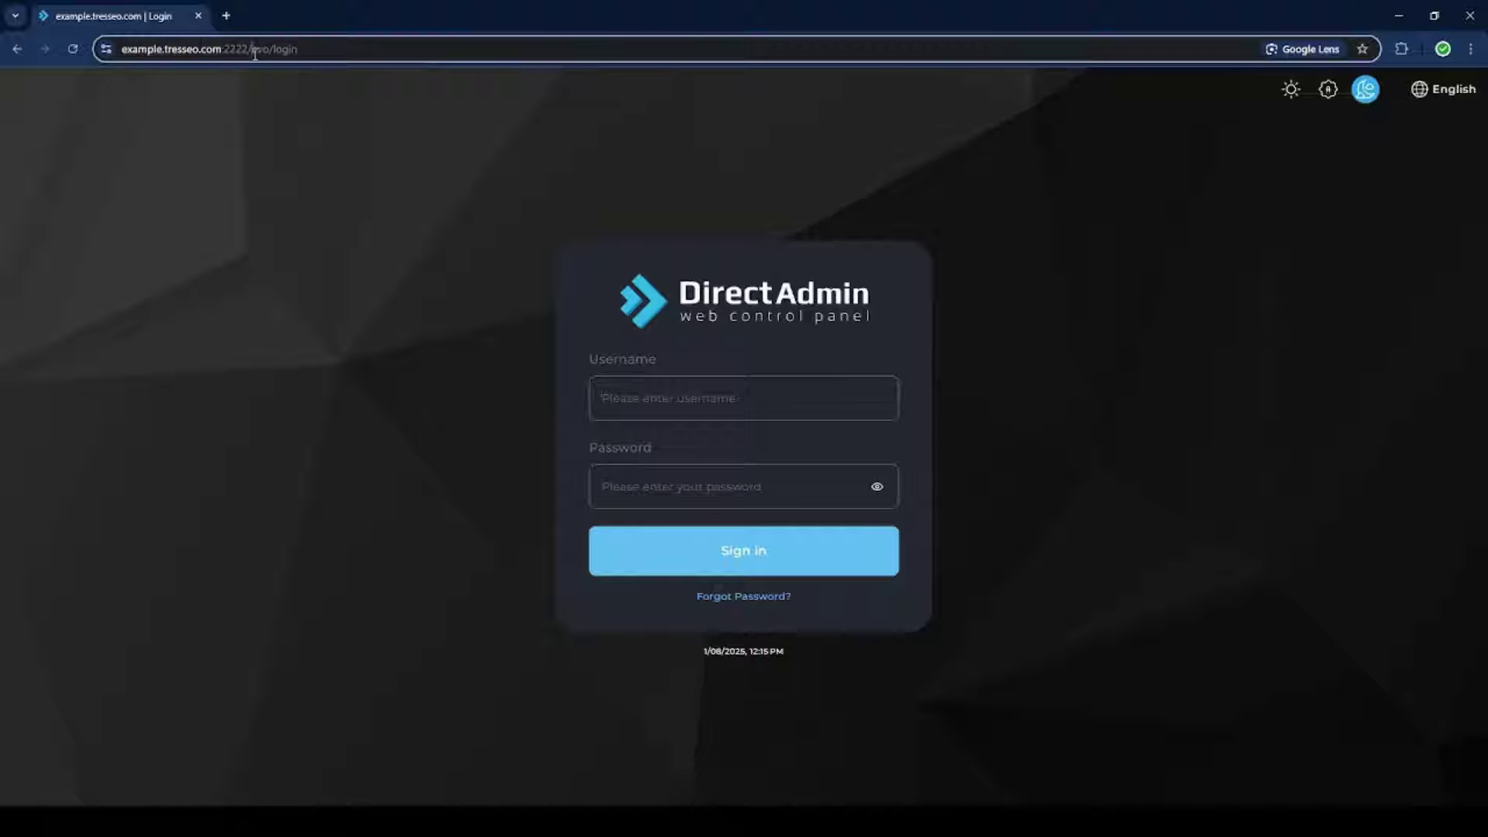
pyautogui.doubleClick(266, 50)
pyautogui.click(361, 169)
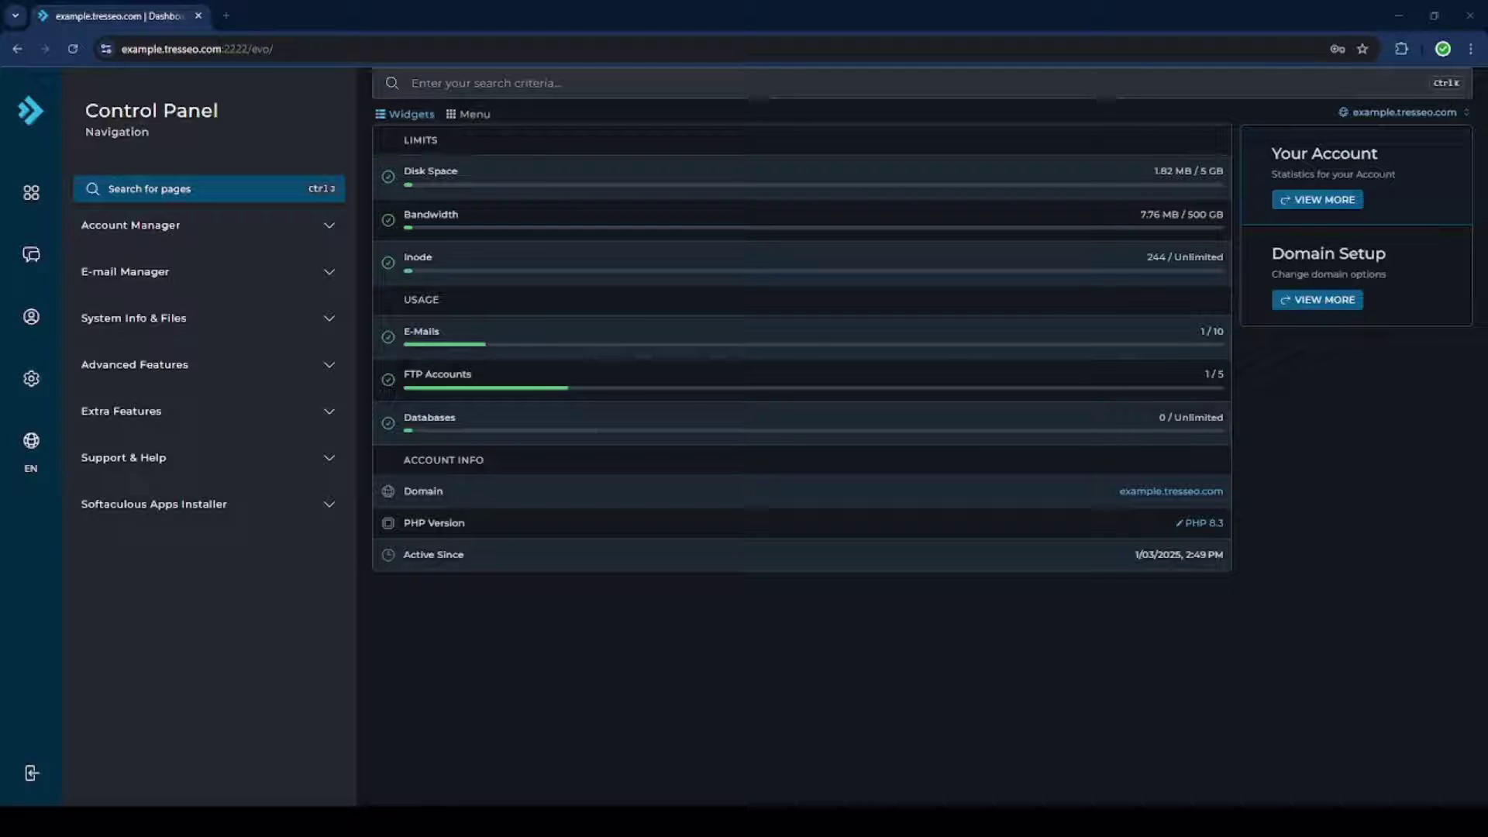
# Step: Show all section feature tiles, then expand Account Manager and toggle the E-mail Manager sub-pages
pyautogui.click(466, 119)
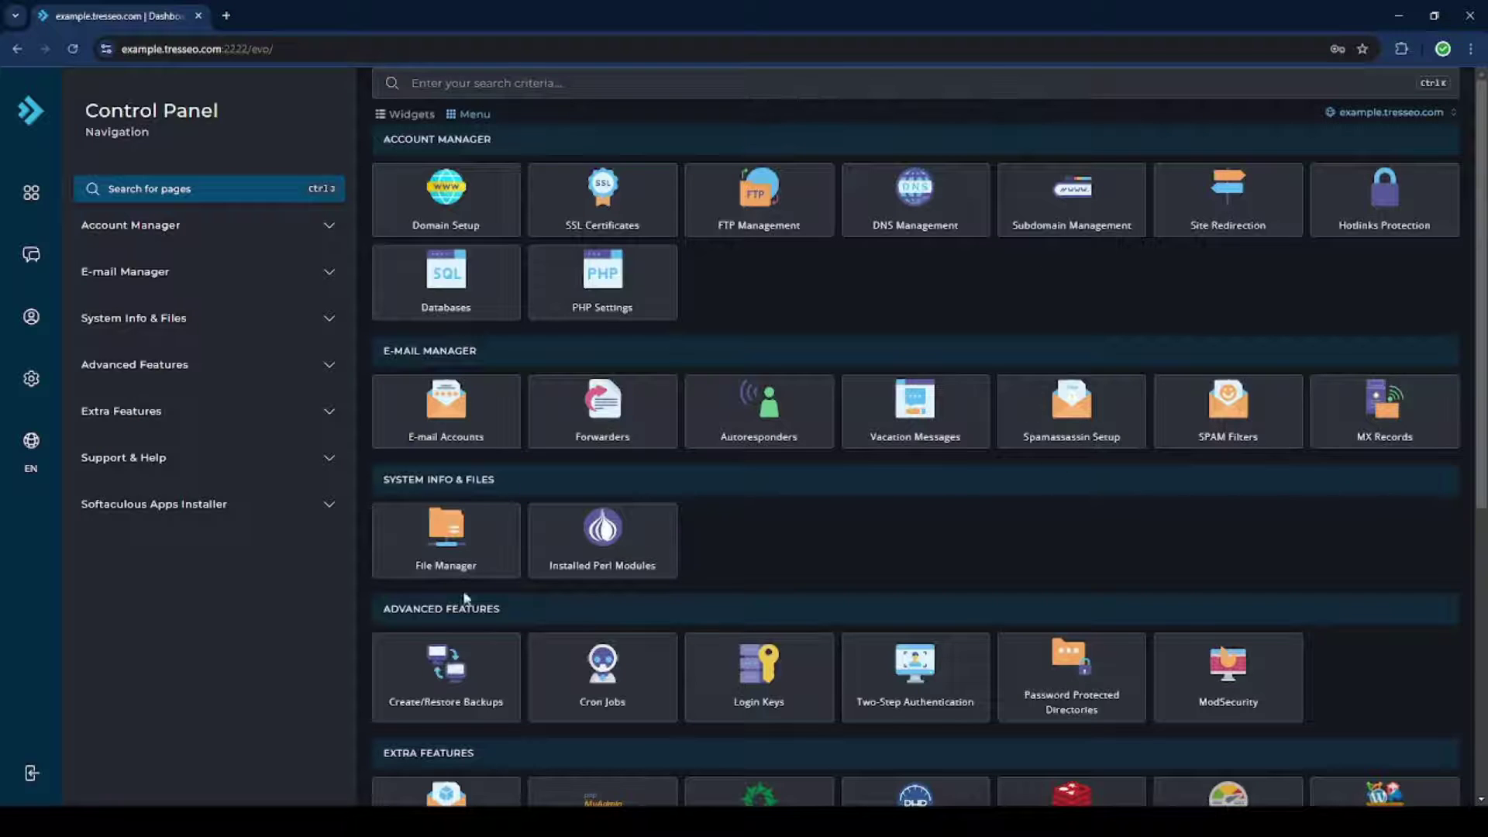
pyautogui.click(647, 698)
pyautogui.click(172, 230)
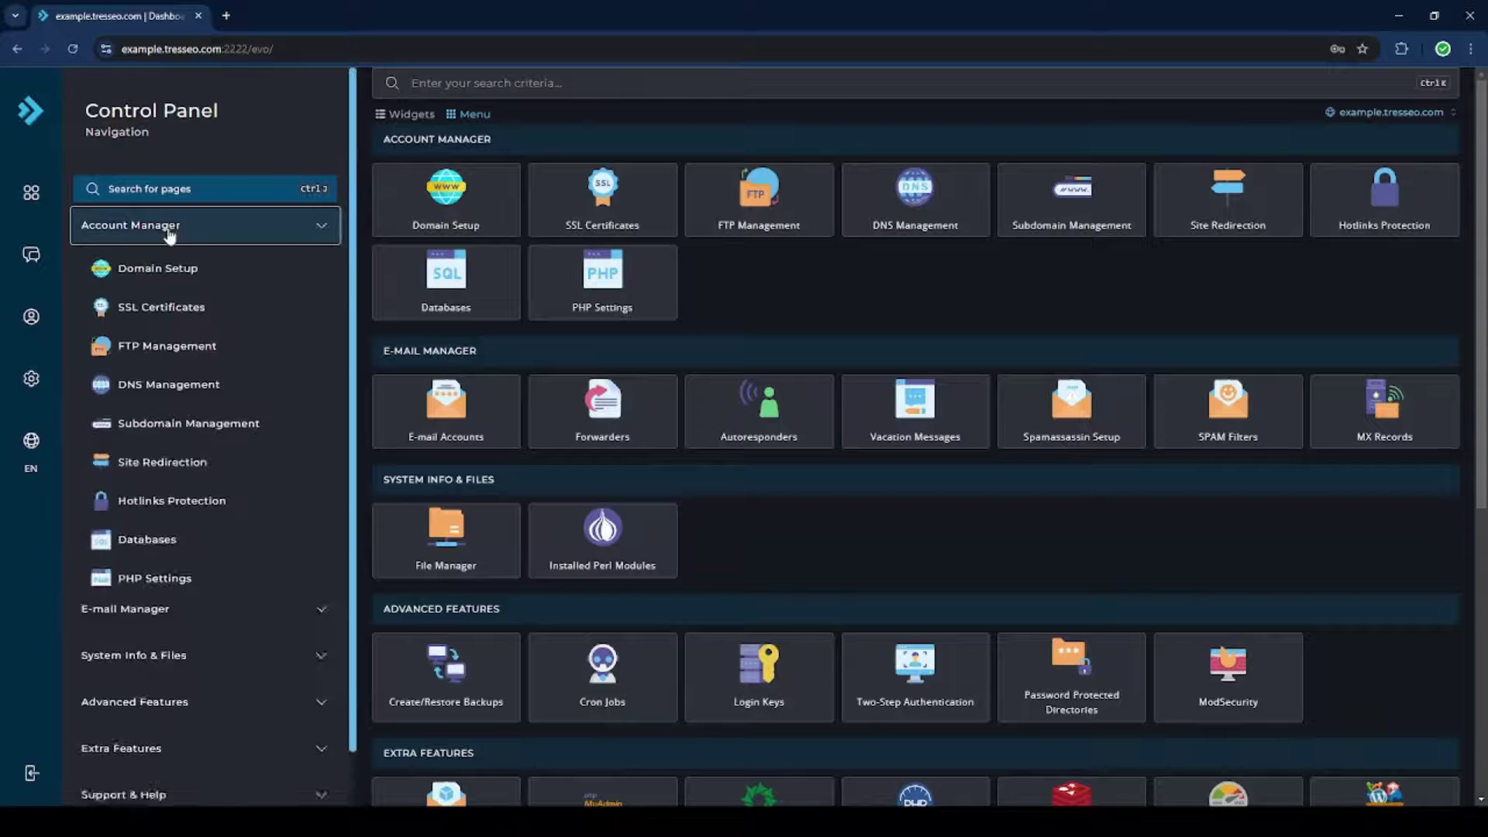
pyautogui.click(162, 286)
pyautogui.click(162, 286)
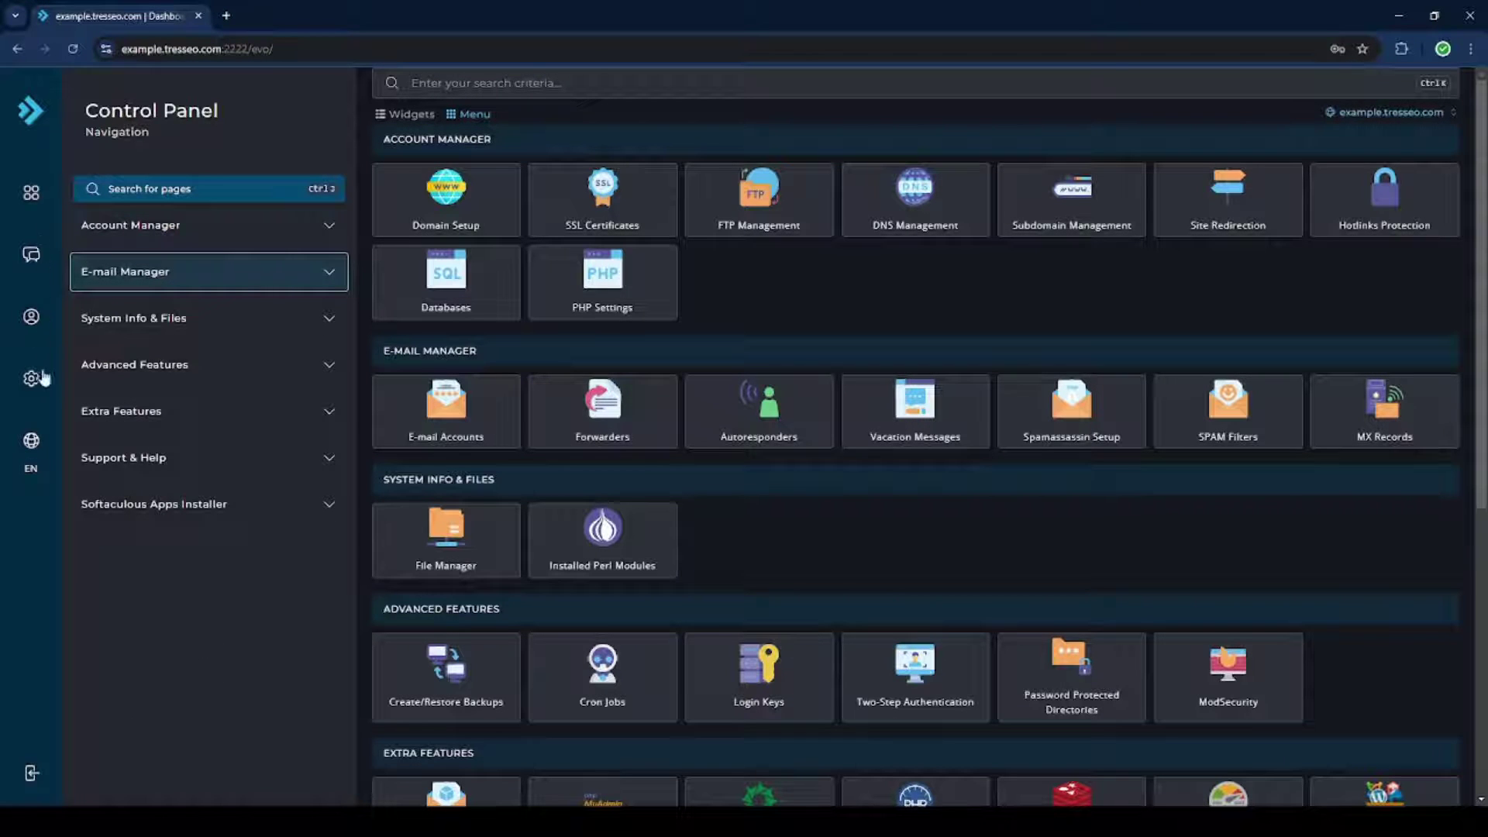
# Step: Open the User Profile general settings from the left bar's profile icon
pyautogui.click(32, 318)
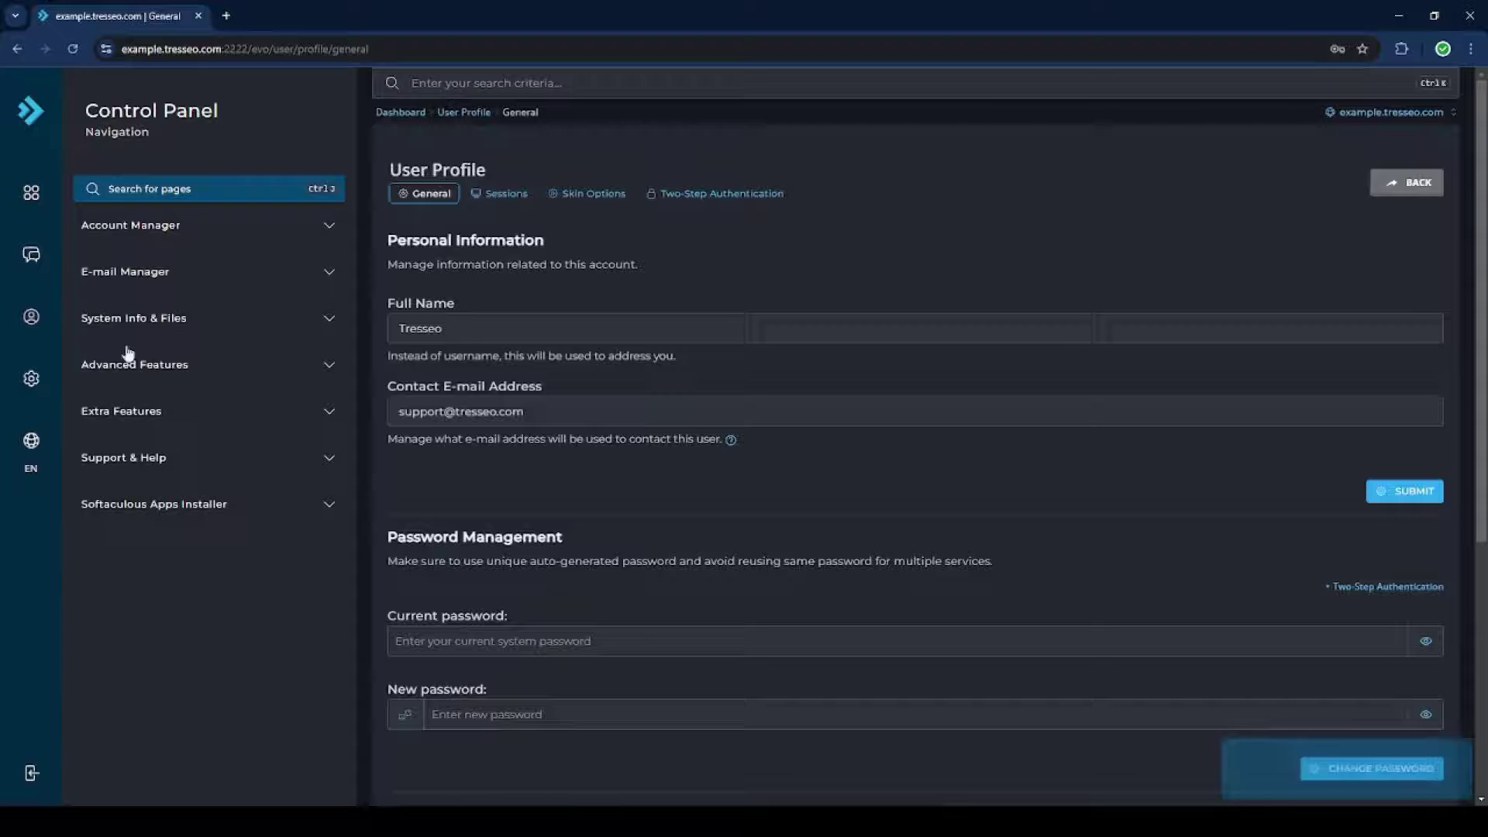
pyautogui.scroll(-3, 541, 393)
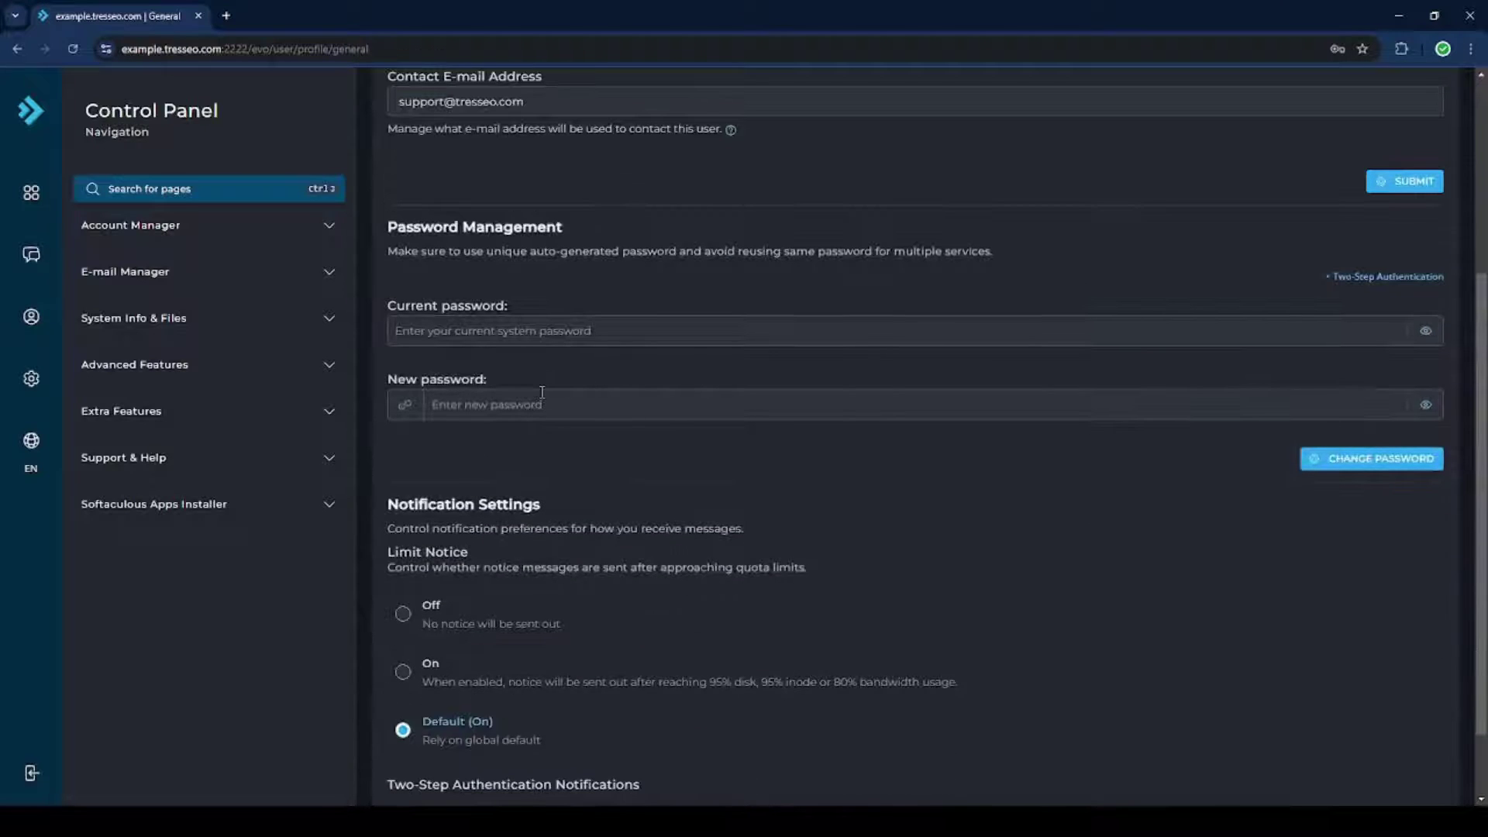
pyautogui.scroll(1, 541, 394)
pyautogui.scroll(-2, 523, 449)
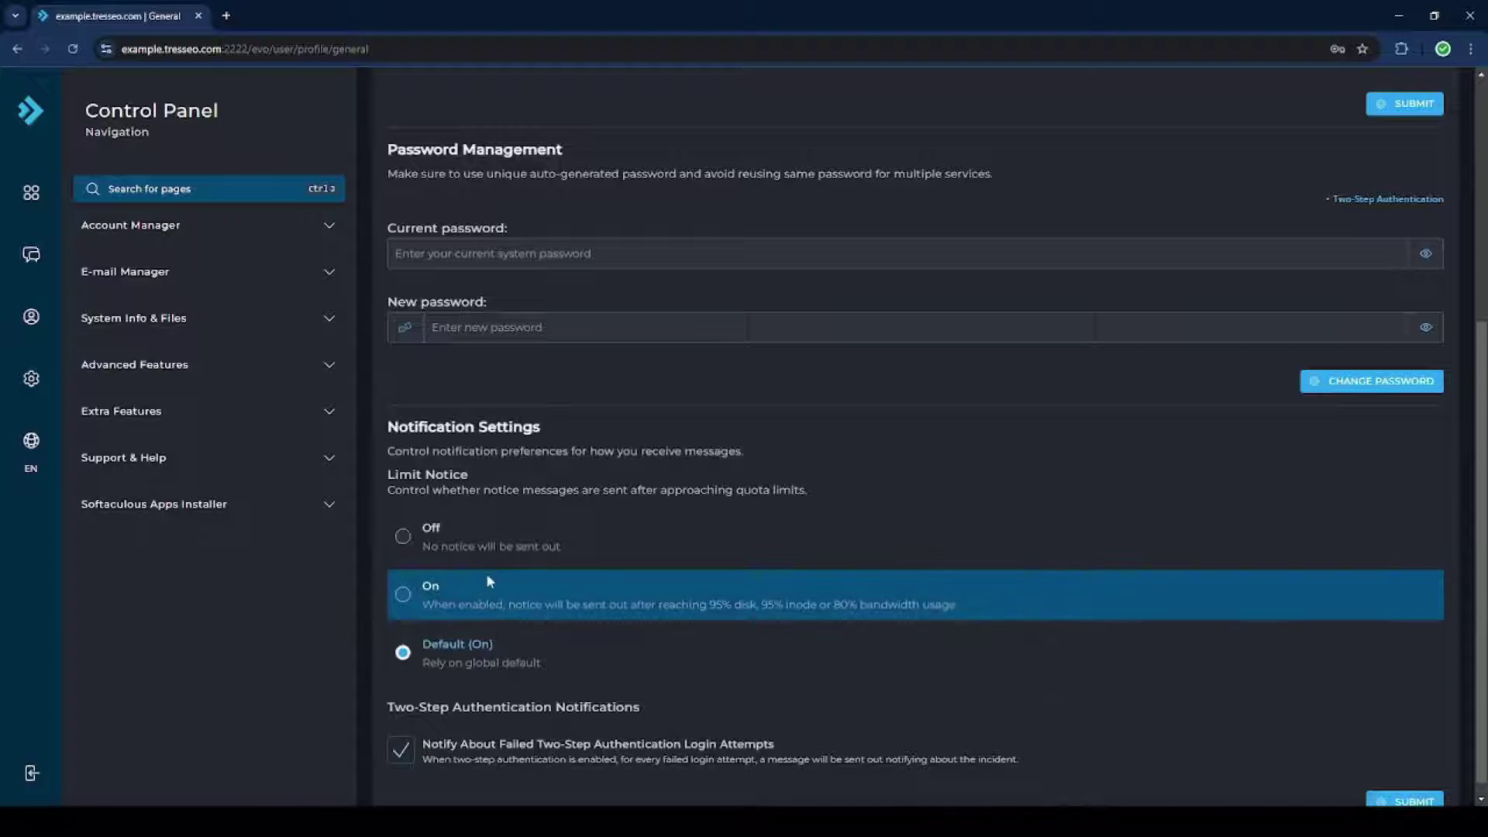
pyautogui.scroll(2, 482, 533)
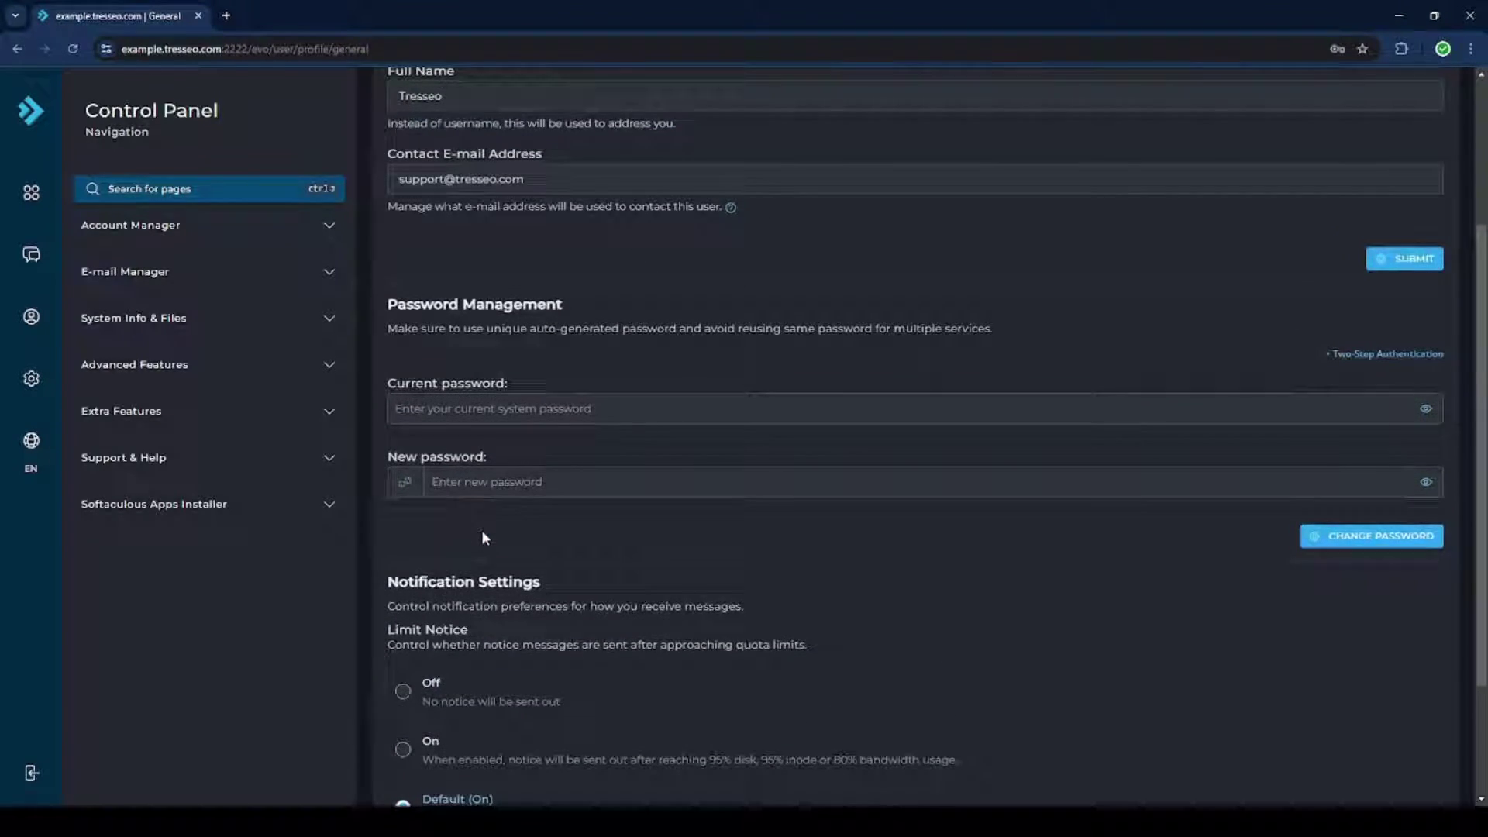
pyautogui.scroll(2, 482, 533)
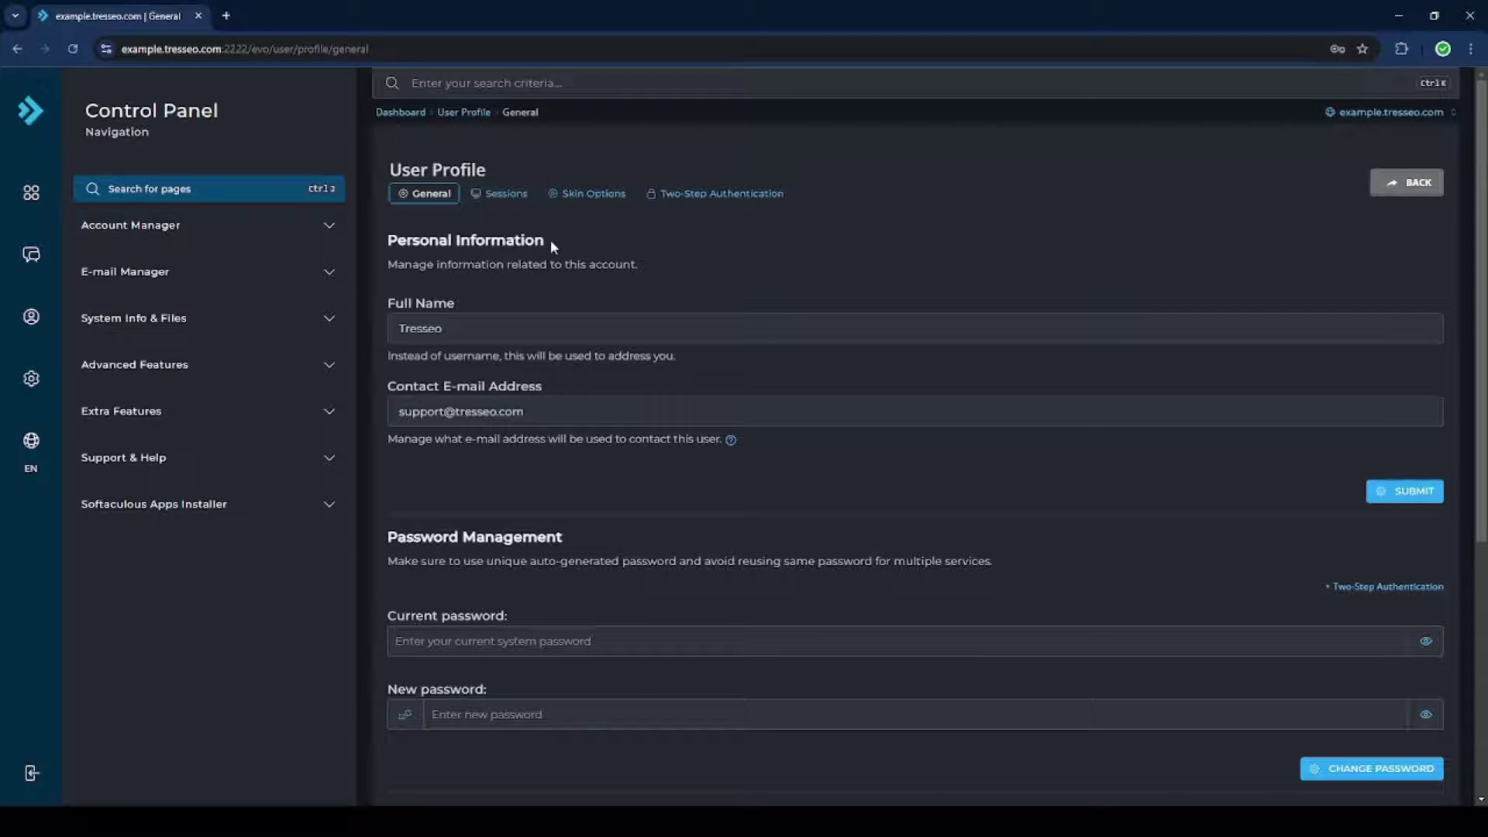
# Step: In Skin Options, review the layout choices and preview Light Mode before restoring Dark Mode
pyautogui.click(593, 195)
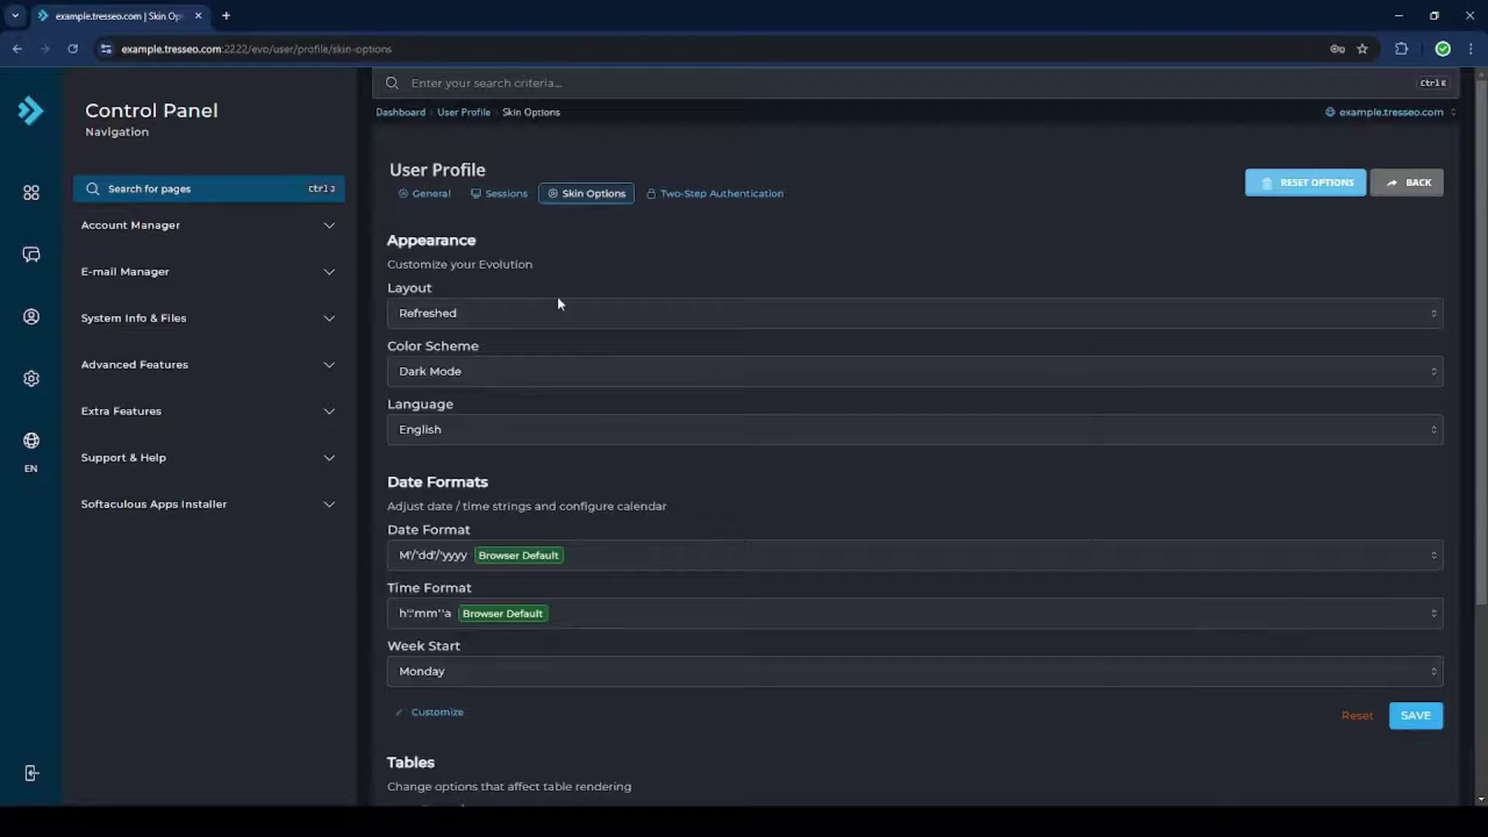
pyautogui.scroll(-1, 557, 303)
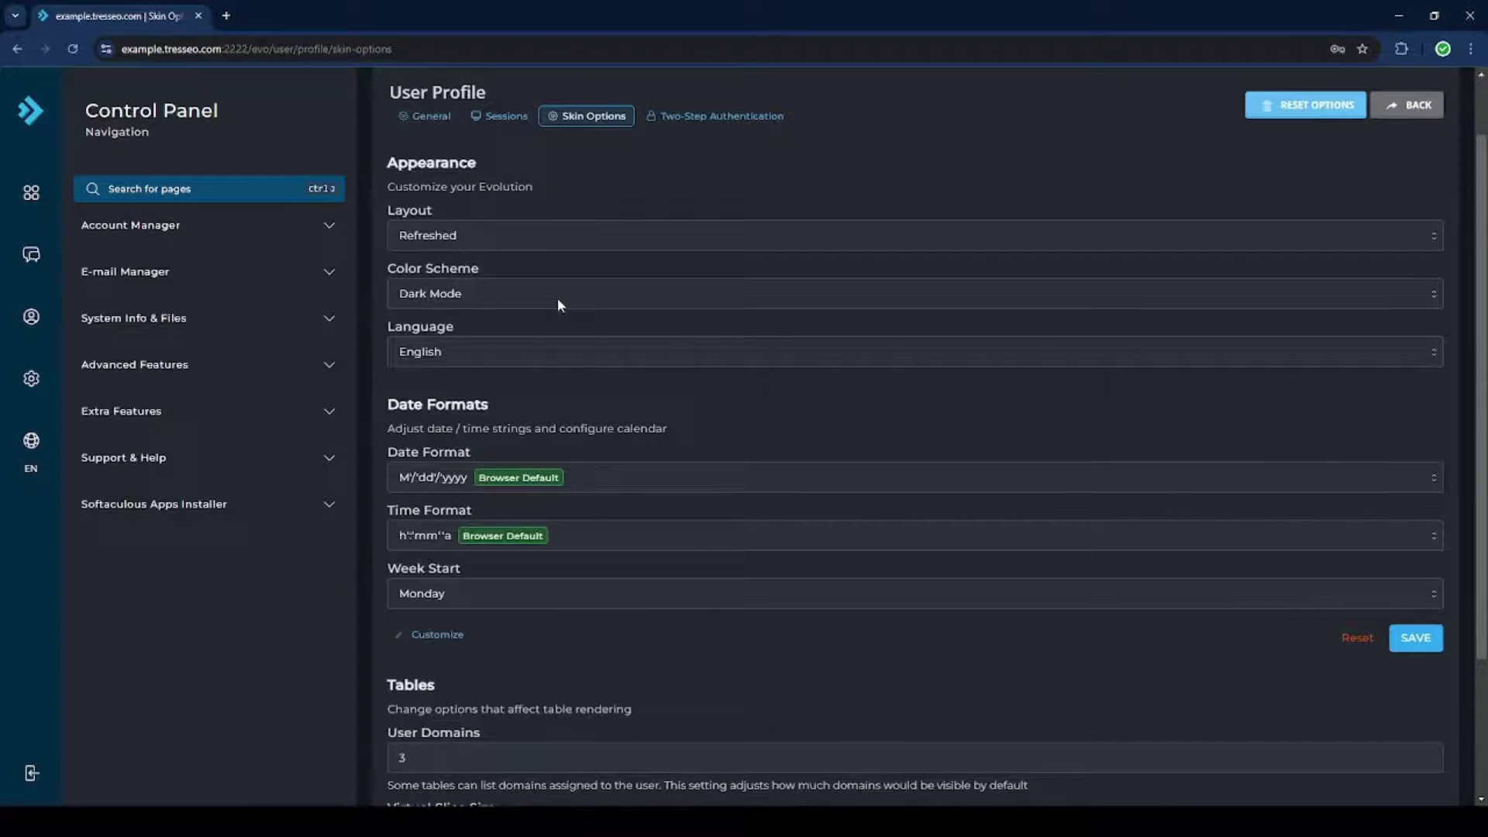
pyautogui.scroll(1, 535, 305)
pyautogui.click(508, 314)
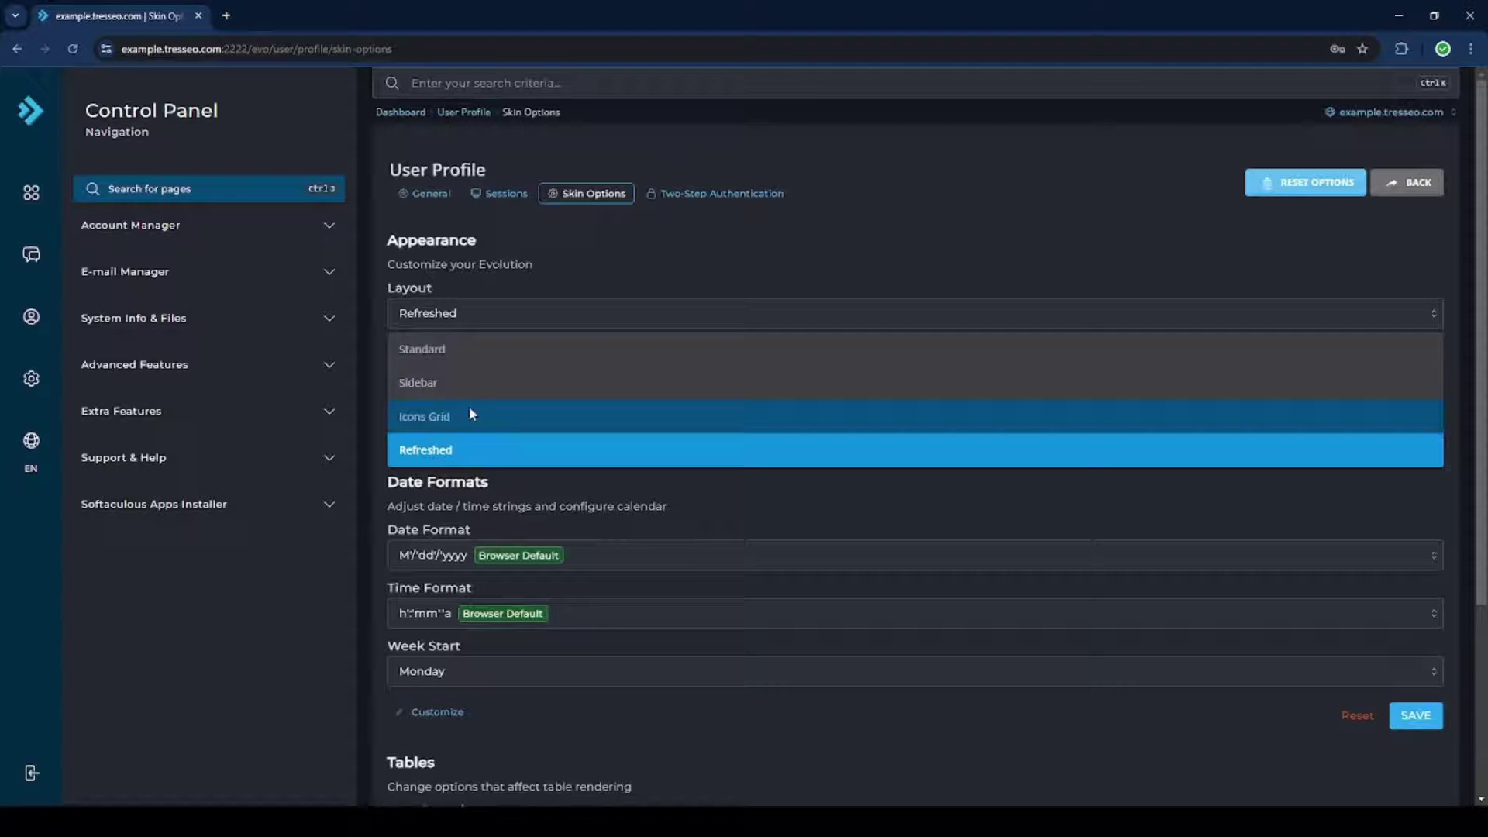
pyautogui.click(480, 312)
pyautogui.click(467, 369)
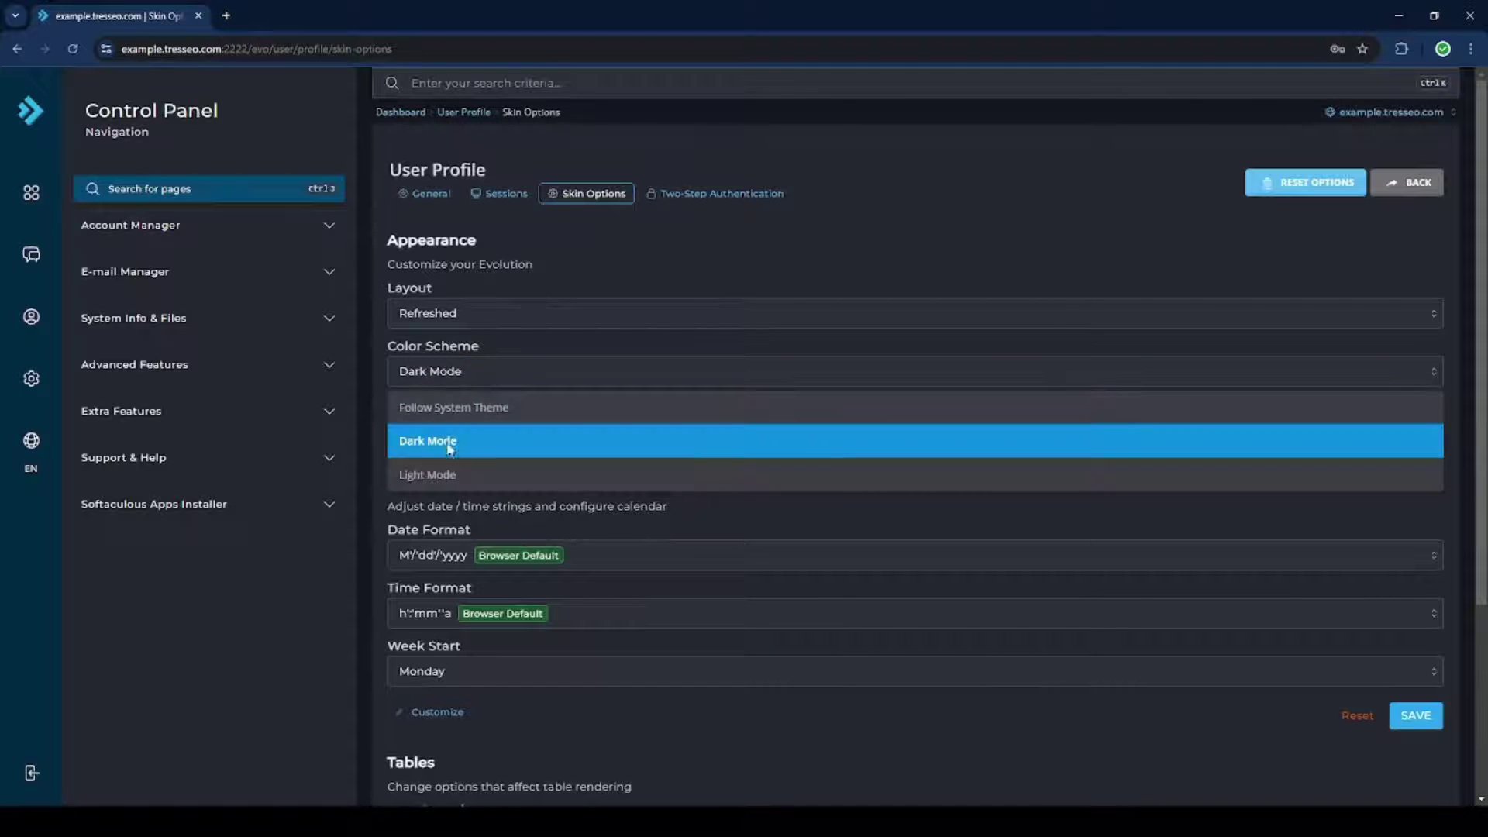
pyautogui.click(438, 476)
pyautogui.click(457, 374)
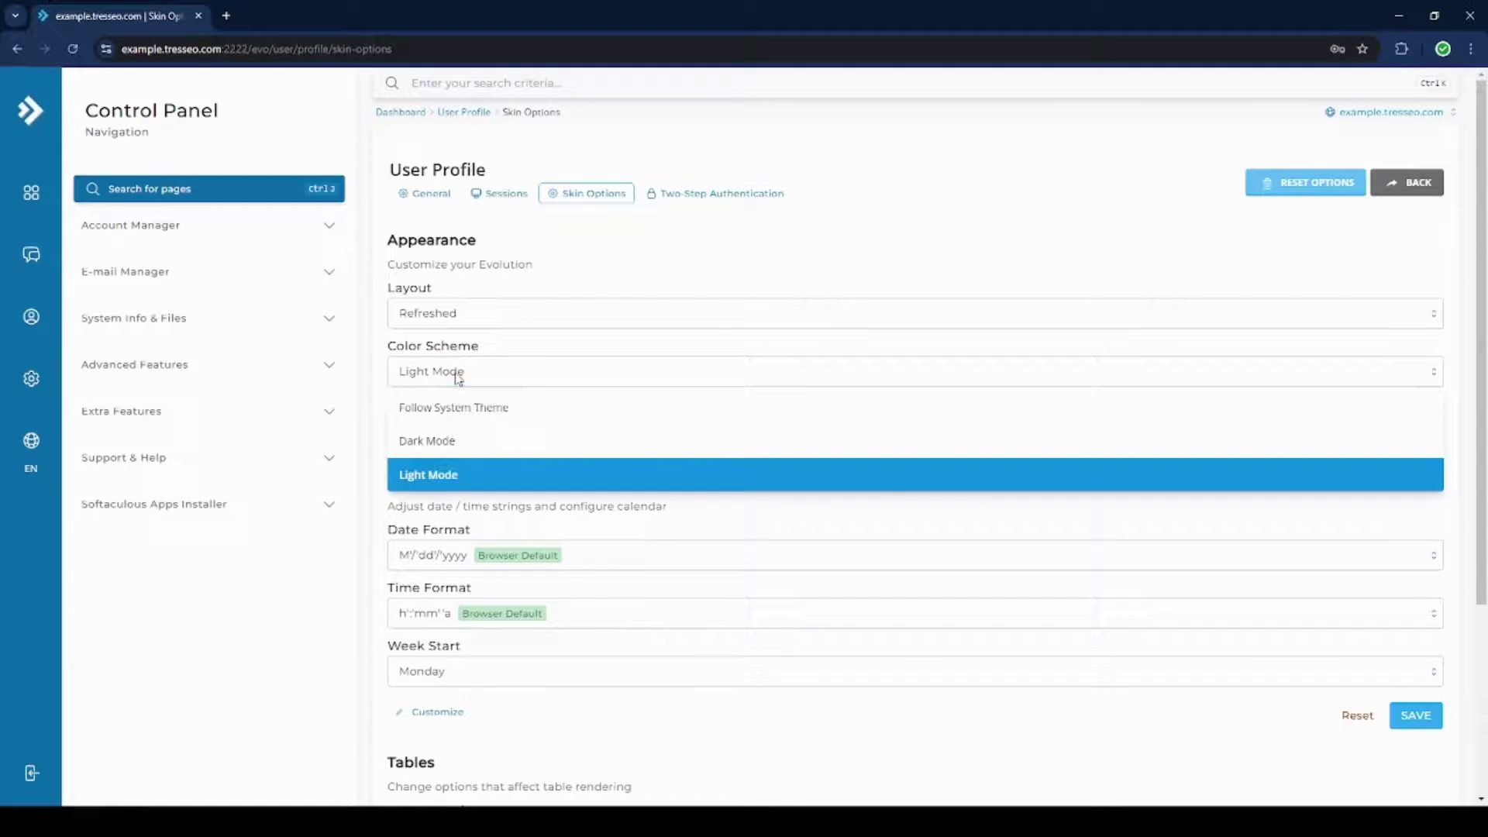
pyautogui.click(453, 441)
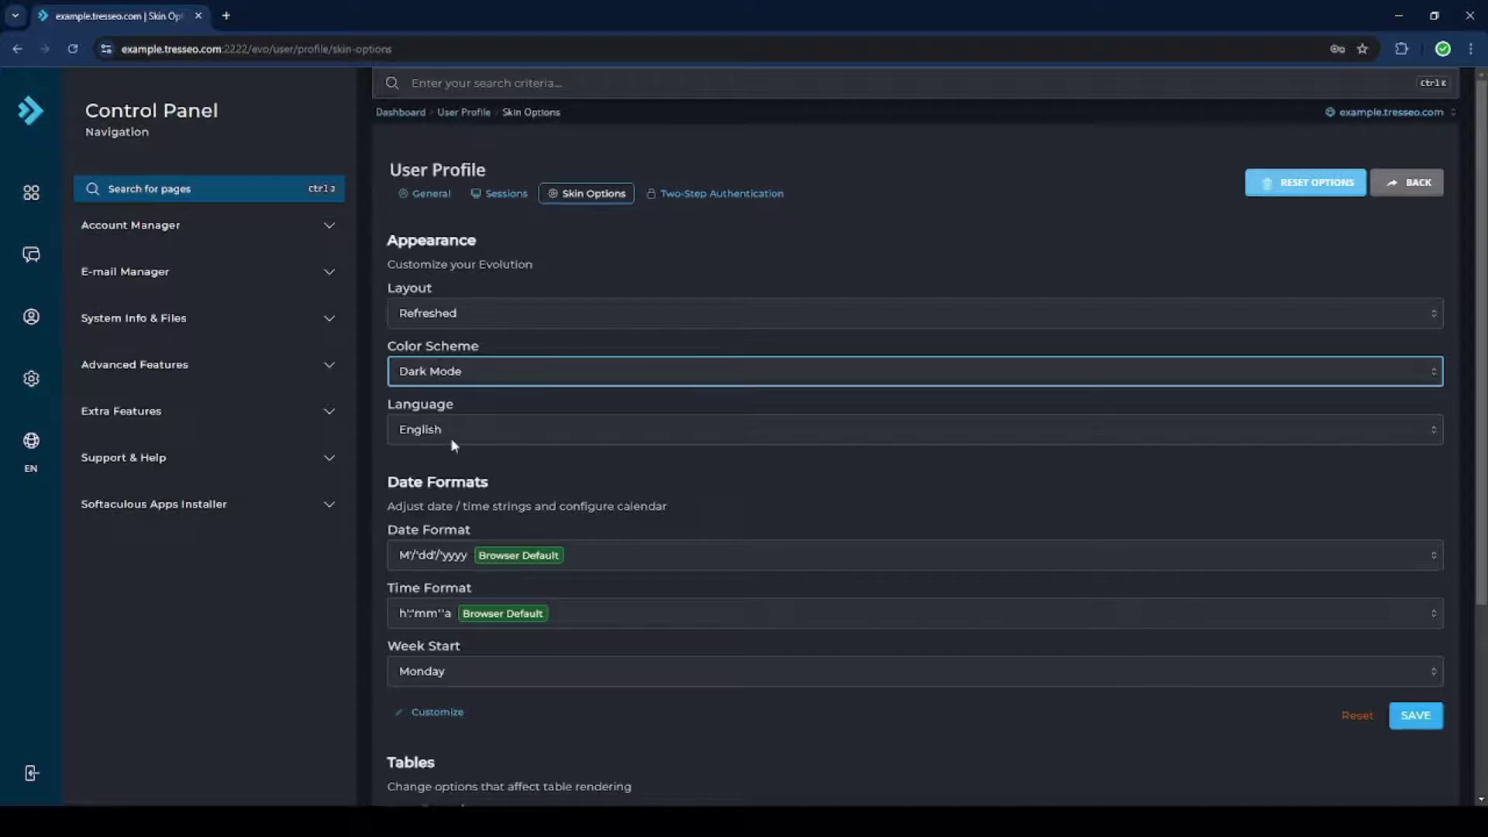
pyautogui.scroll(-1, 524, 430)
pyautogui.scroll(-1, 523, 430)
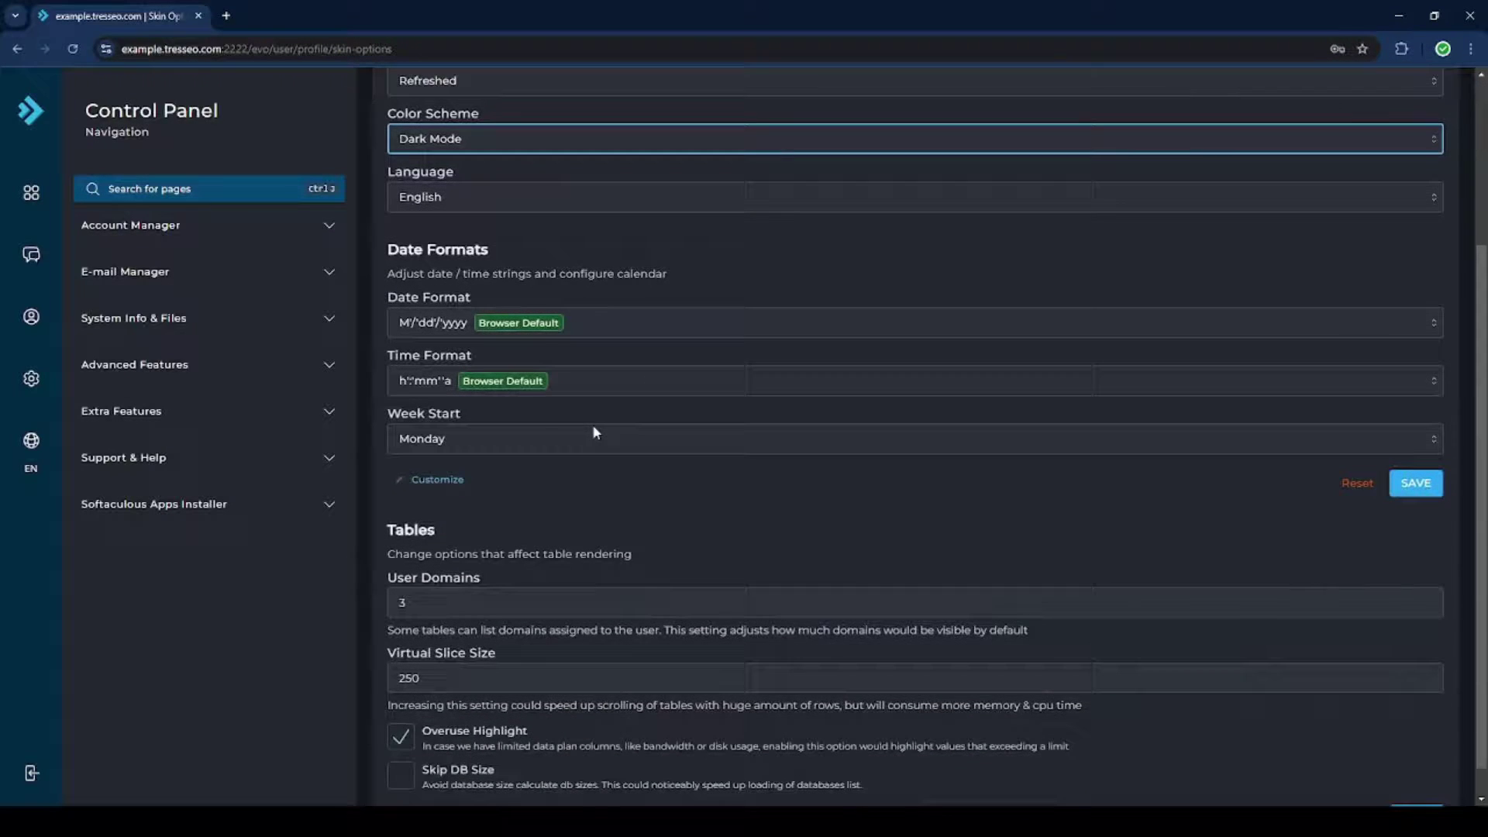
pyautogui.scroll(2, 593, 433)
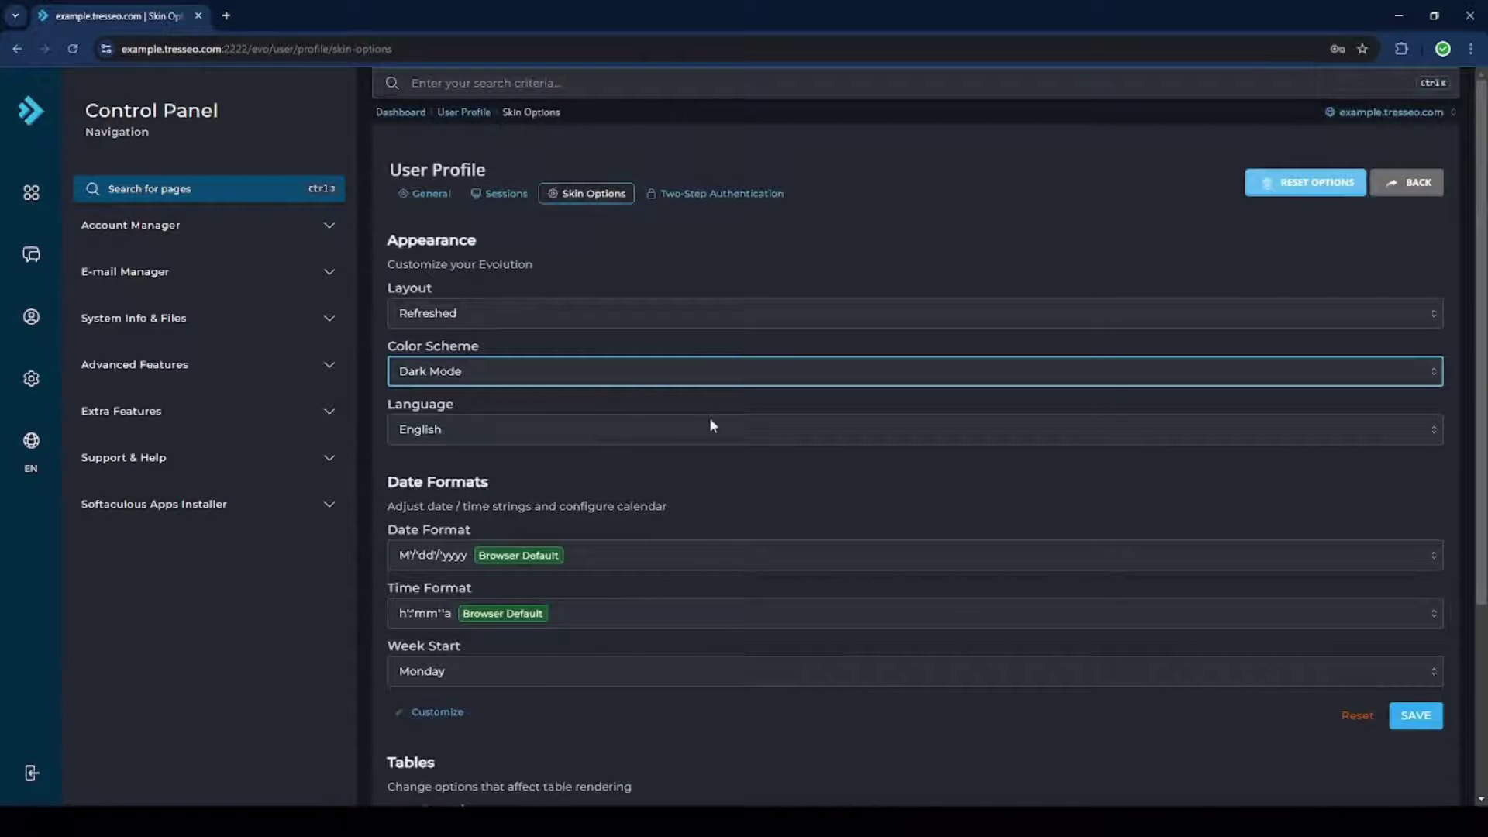
# Step: View the Two-Step Authentication status, which is disabled, then collapse the Advanced Features sub-pages
pyautogui.click(732, 193)
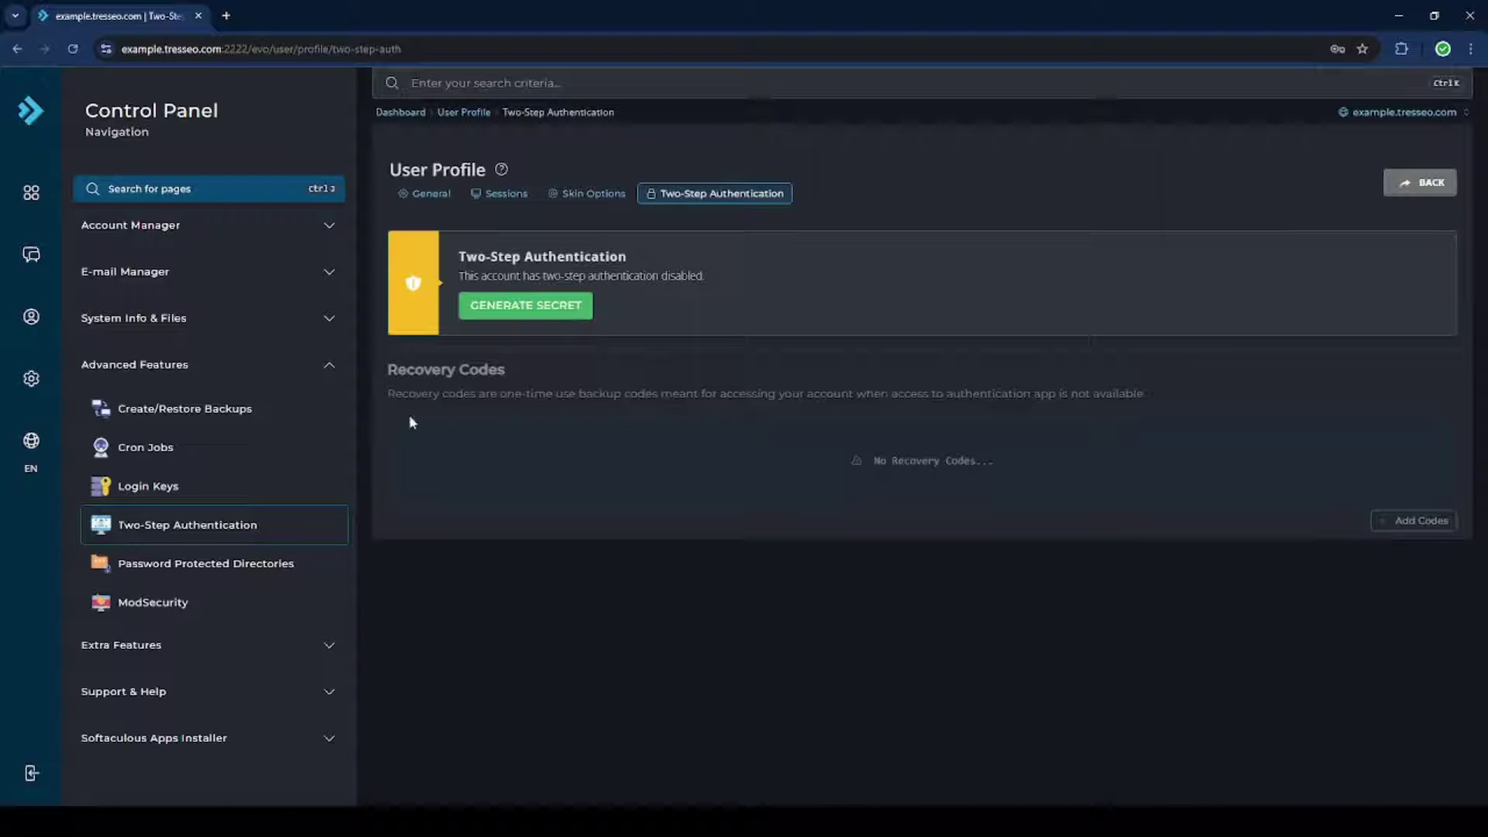
pyautogui.click(193, 372)
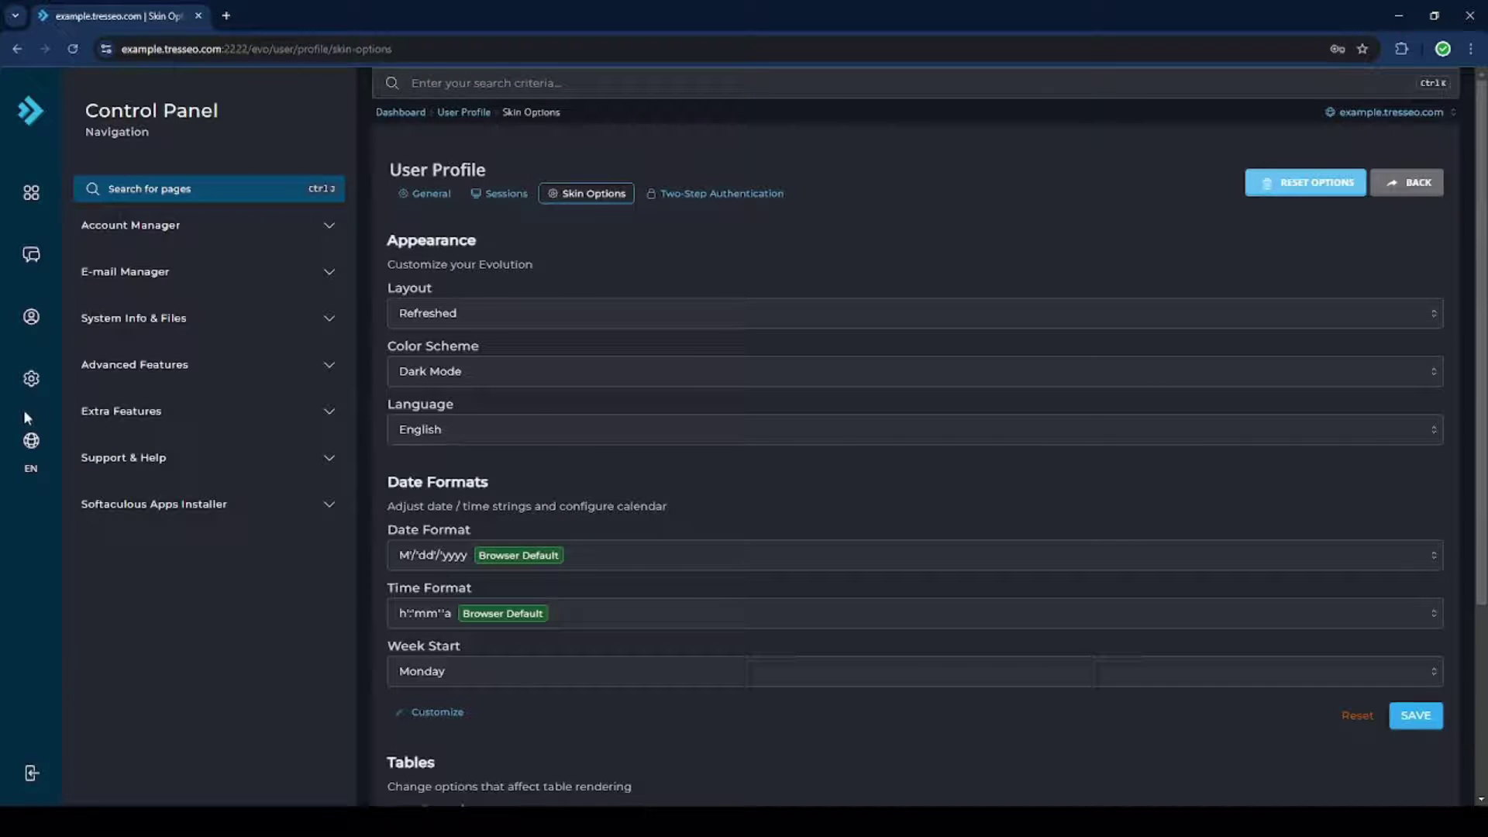
# Step: From the language list, switch the interface to Français and return to the dashboard
pyautogui.click(34, 451)
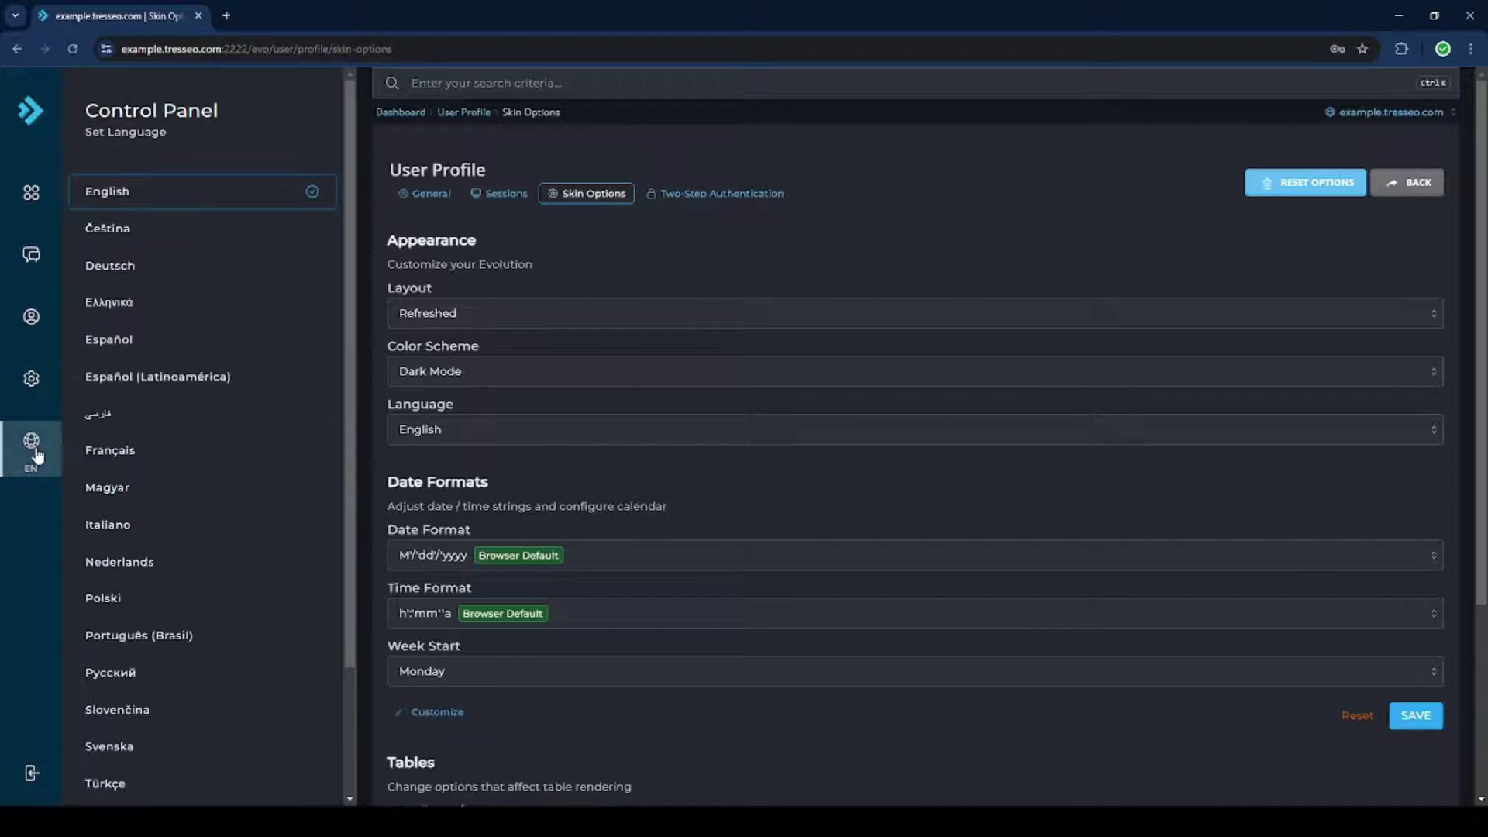
pyautogui.scroll(-3, 175, 384)
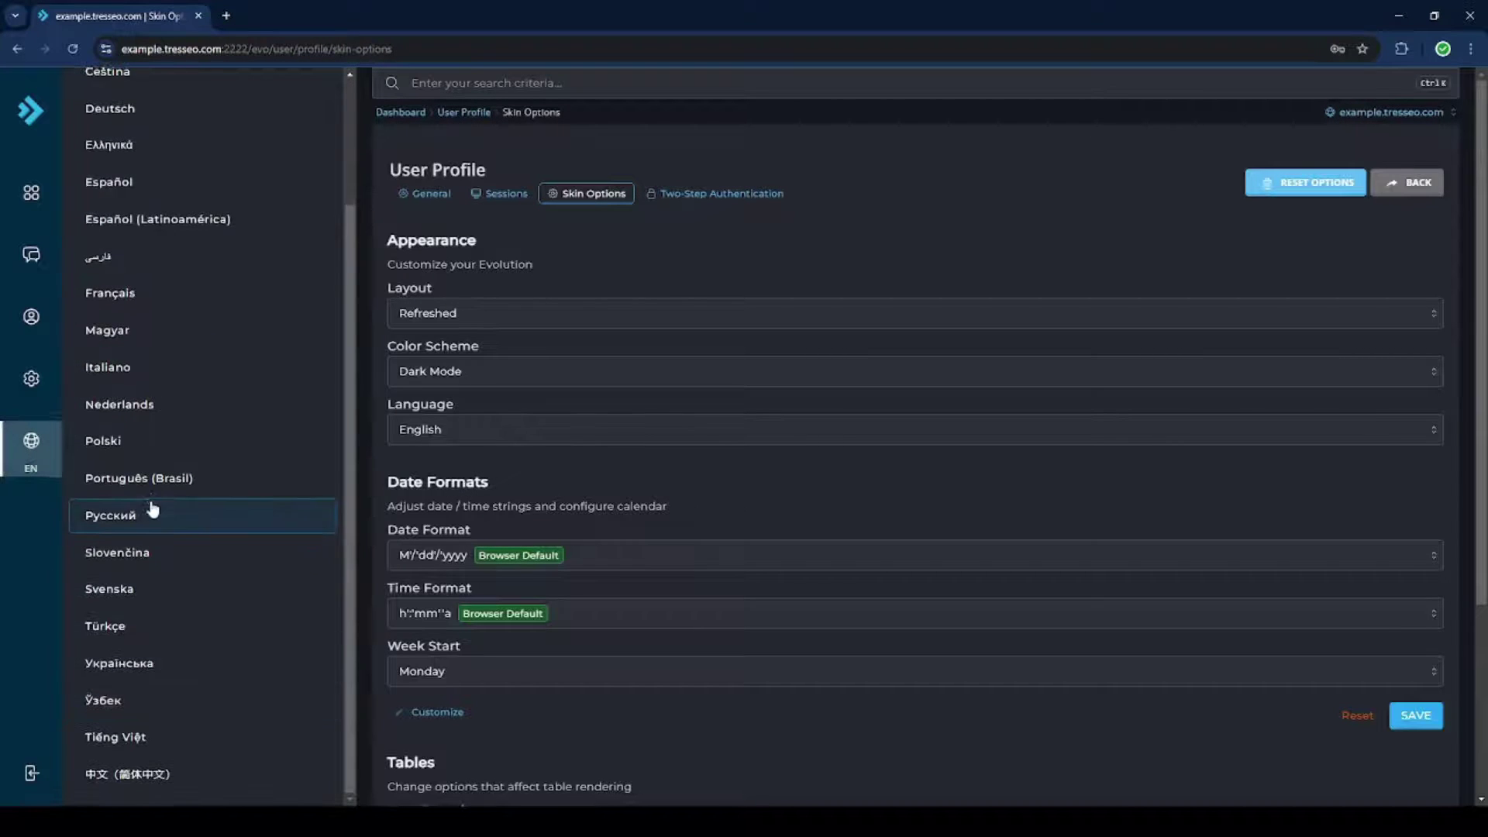
pyautogui.scroll(3, 146, 505)
pyautogui.click(118, 453)
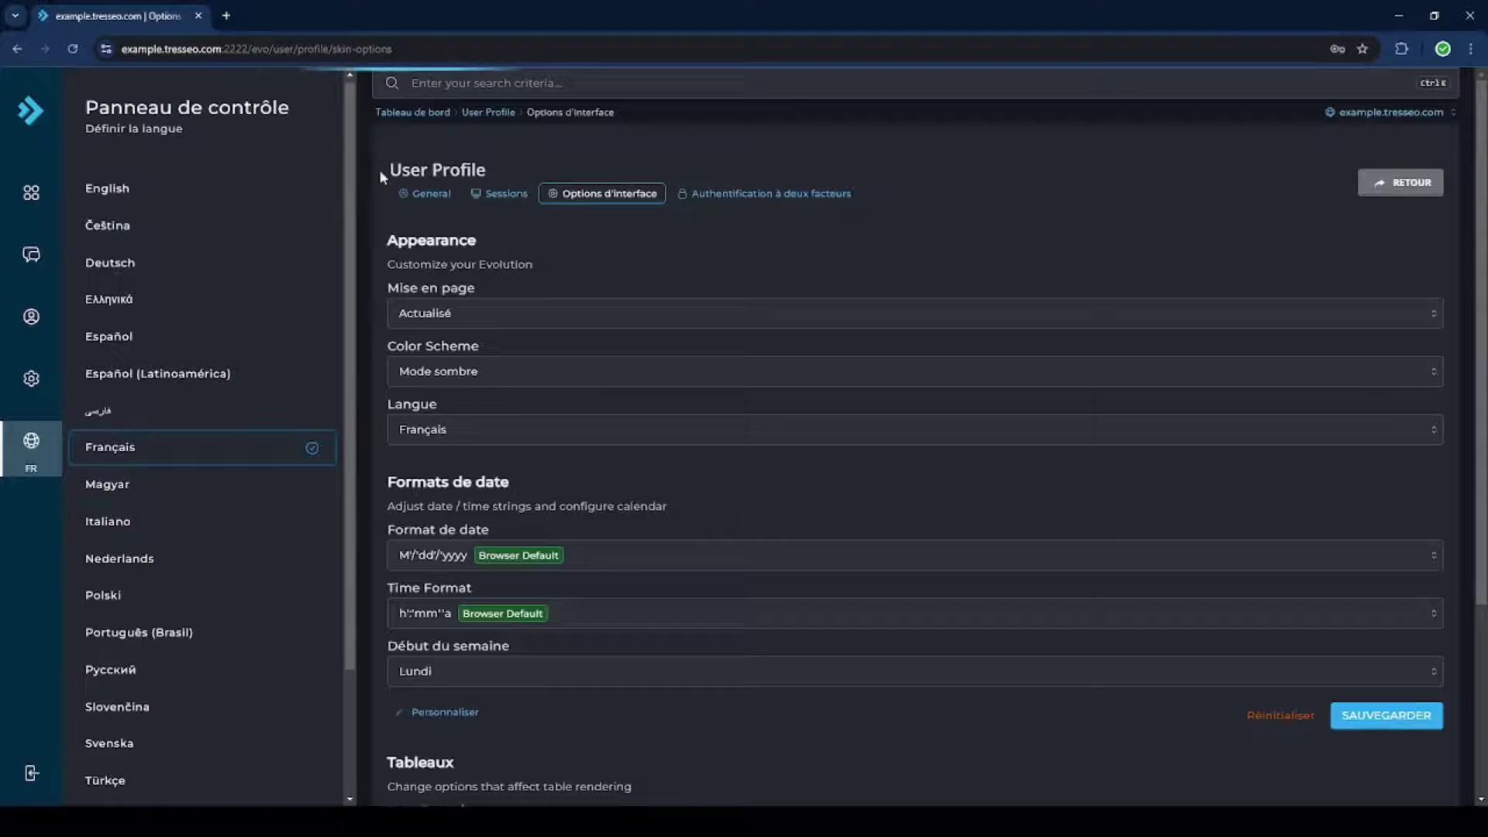
pyautogui.click(398, 113)
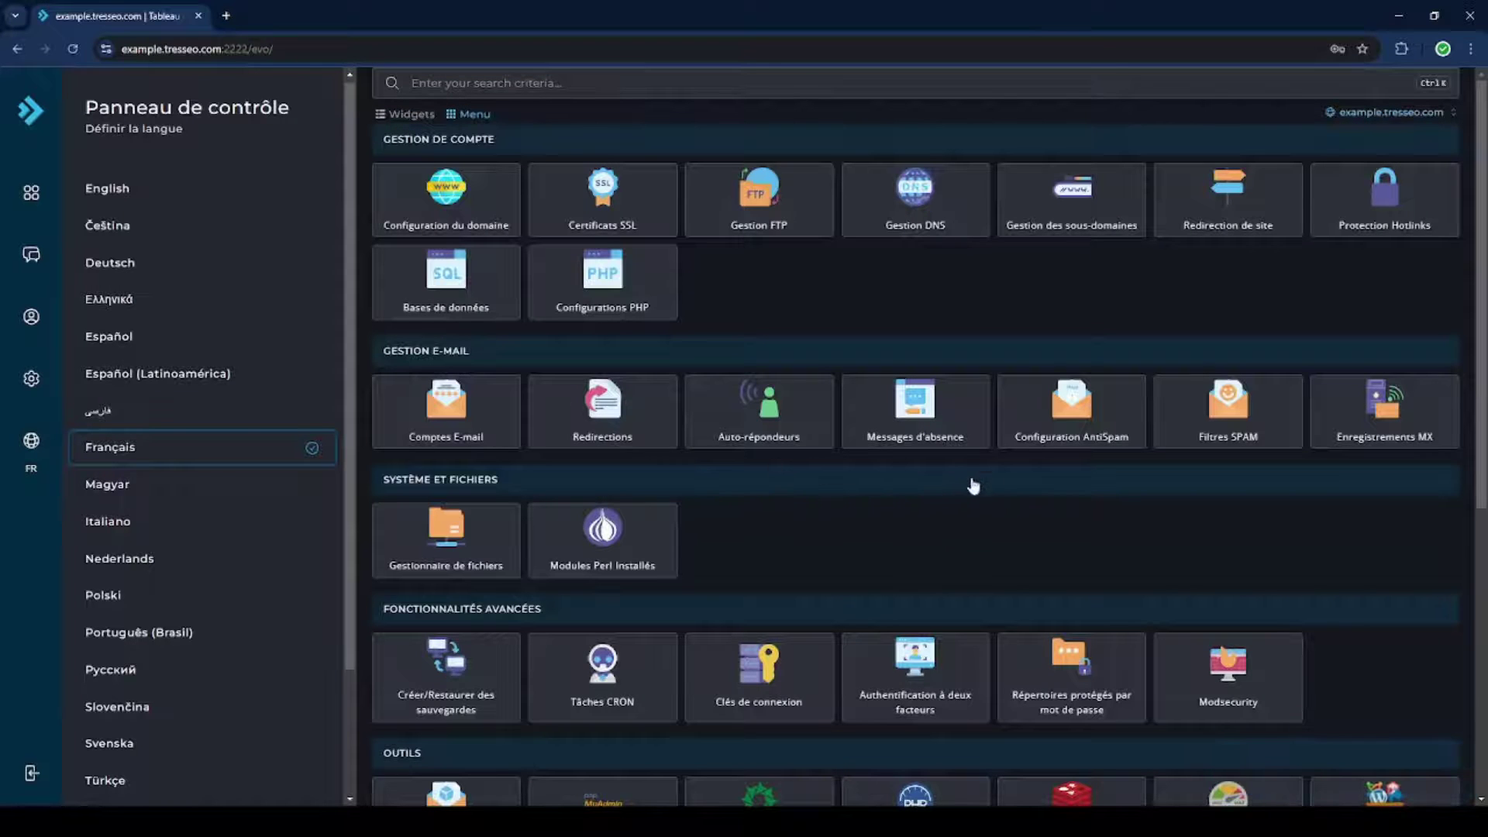
# Step: Visit the Configuration AntiSpam and Créer/Restaurer des sauvegardes pages, returning to the dashboard after each
pyautogui.click(1052, 405)
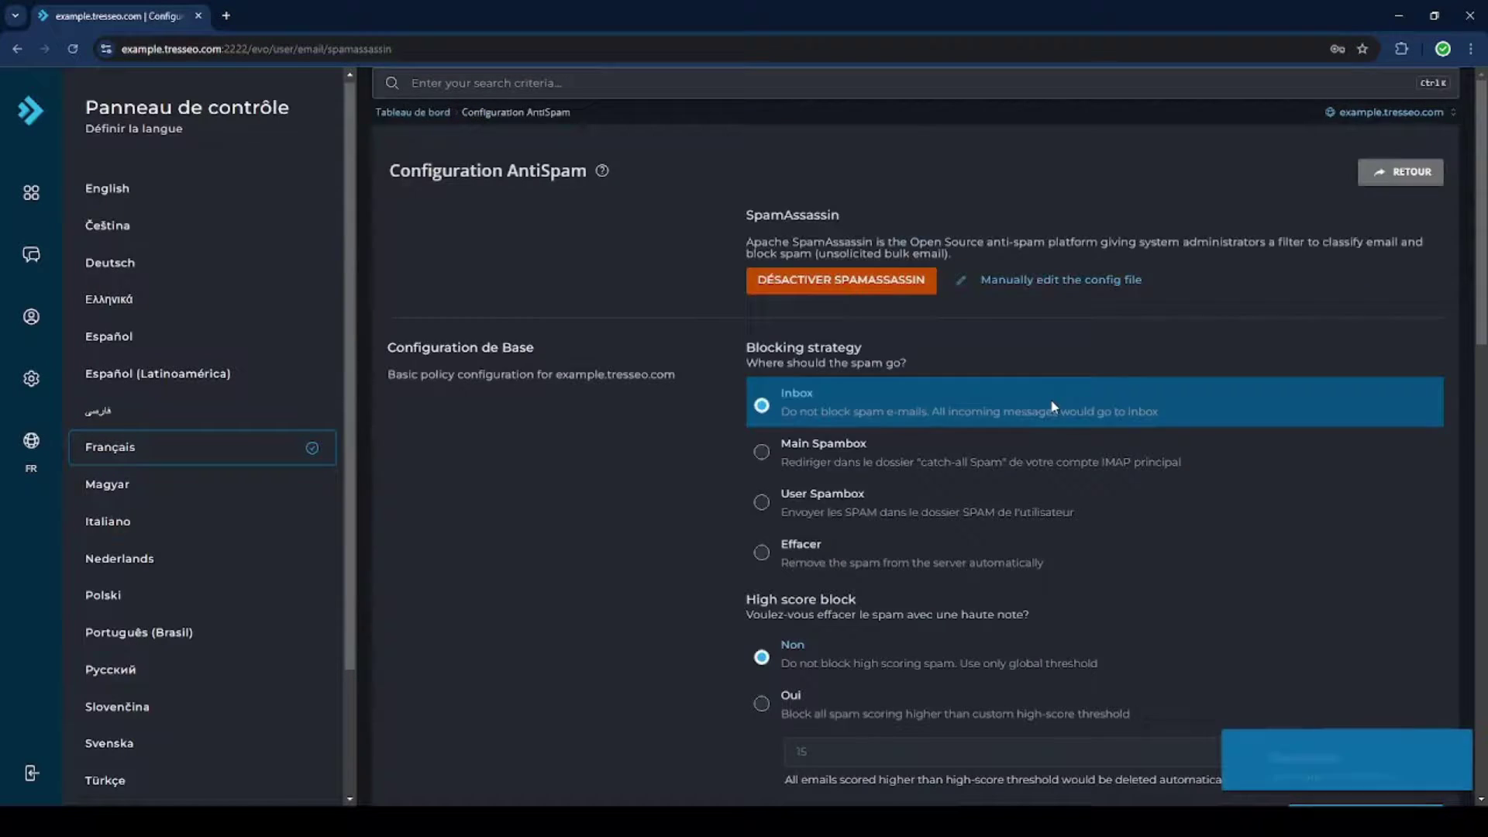
pyautogui.scroll(-3, 1048, 402)
pyautogui.scroll(3, 1023, 410)
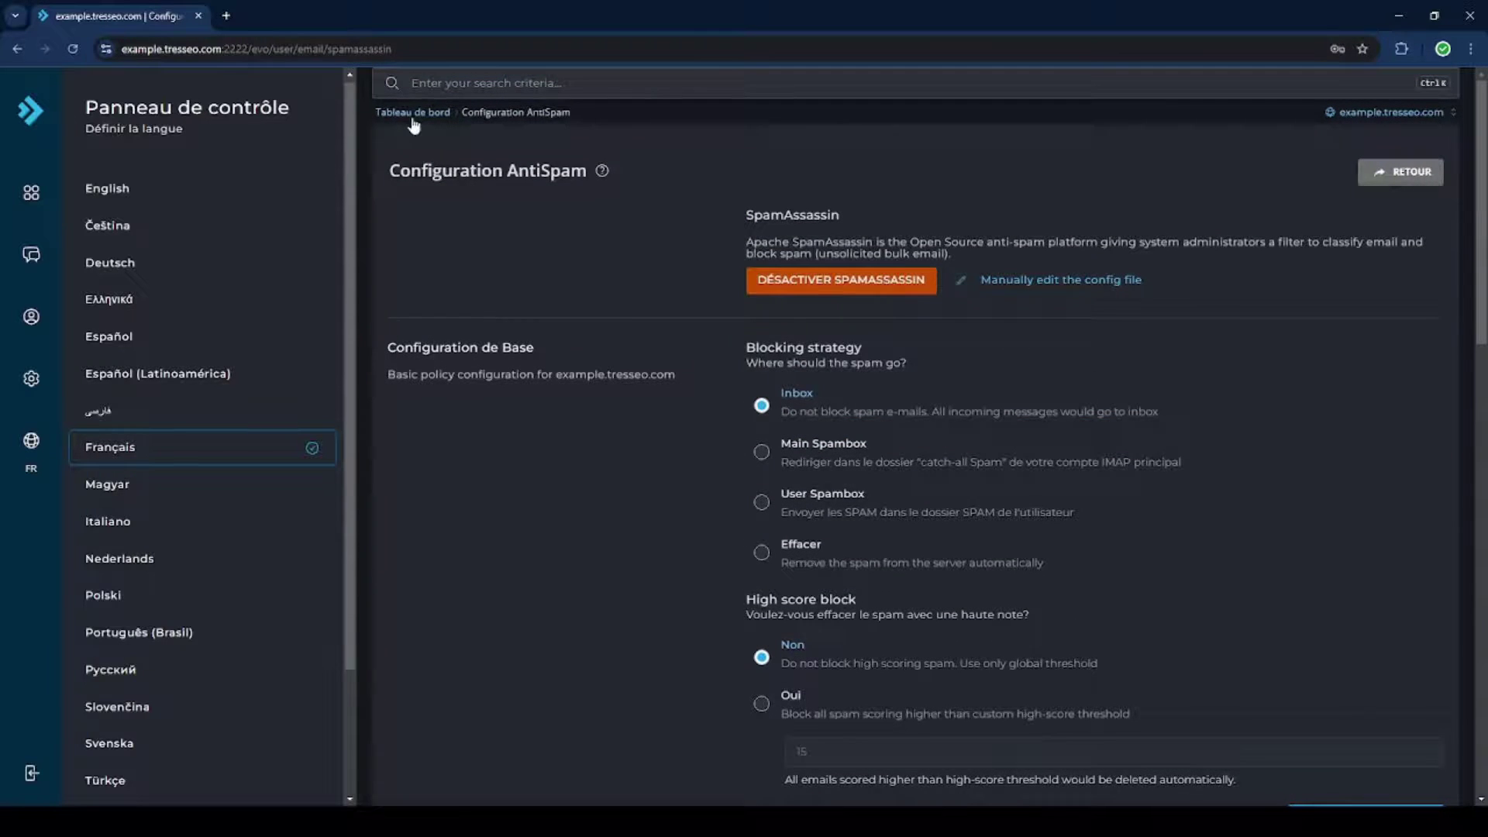
pyautogui.click(413, 116)
pyautogui.scroll(-2, 446, 562)
pyautogui.click(444, 563)
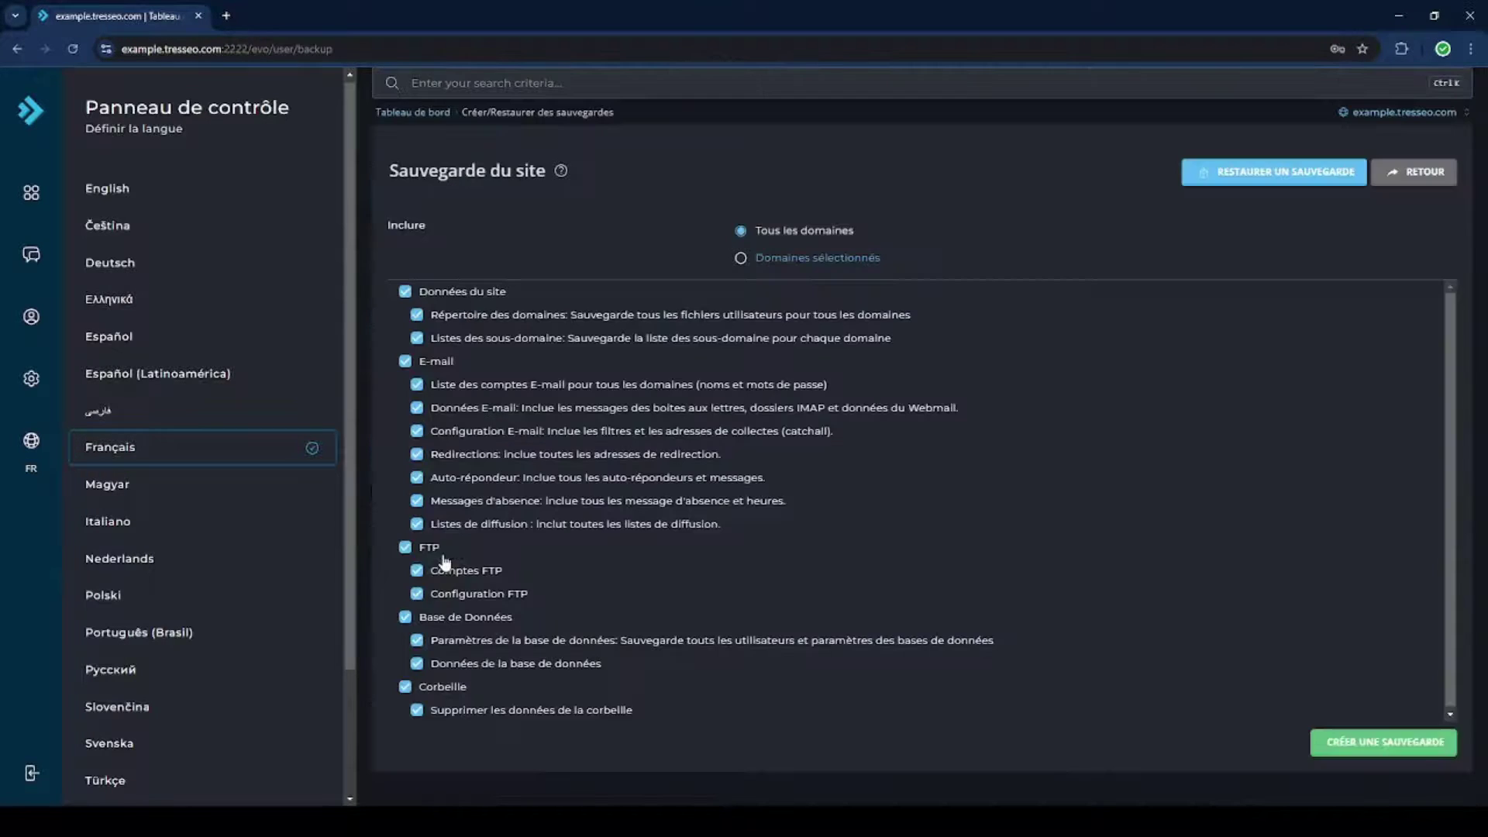
pyautogui.click(400, 116)
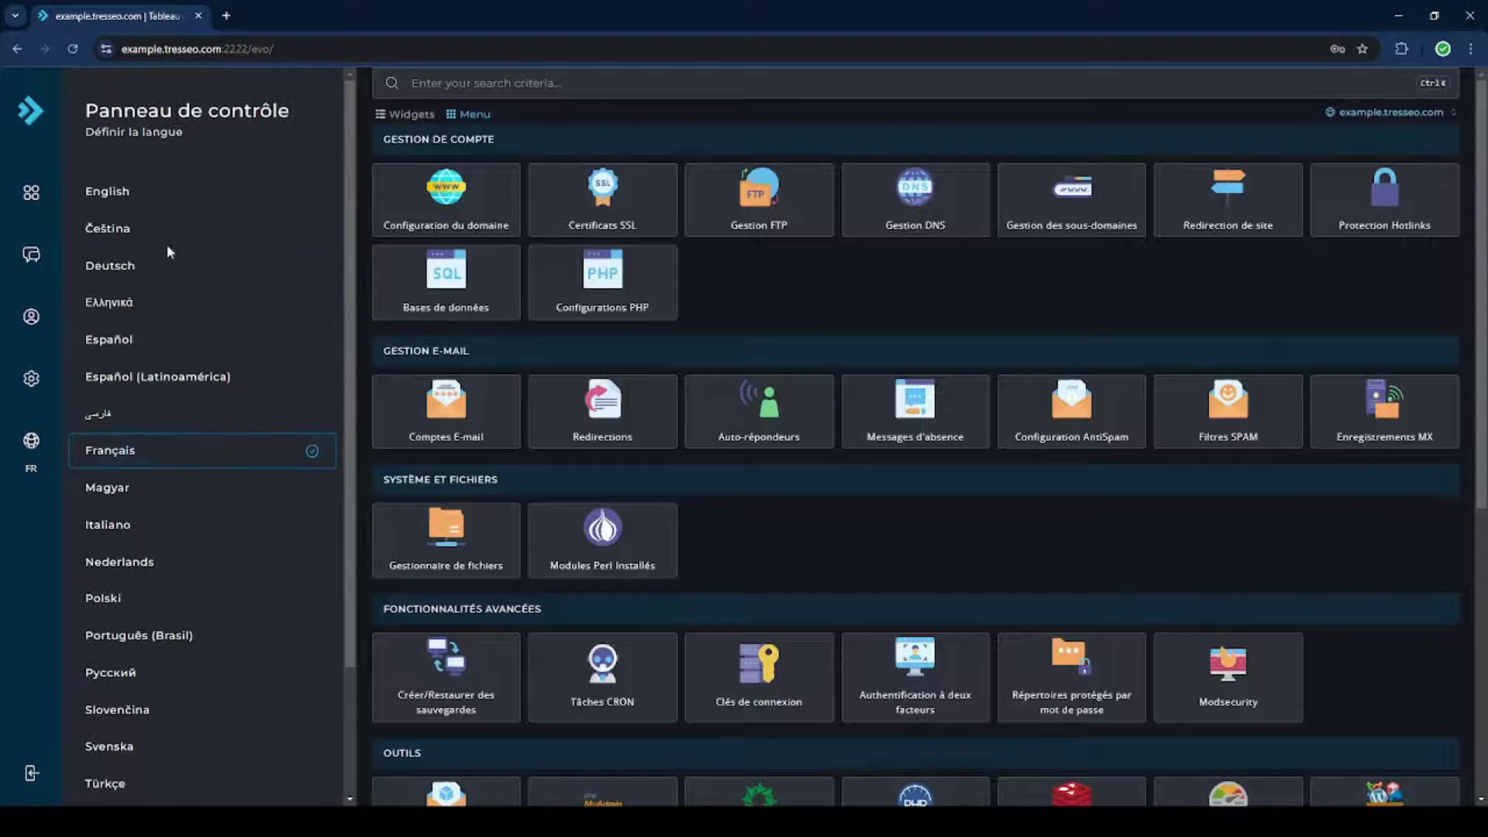
# Step: Switch the interface back to English and show the navigation sections instead of languages
pyautogui.click(117, 197)
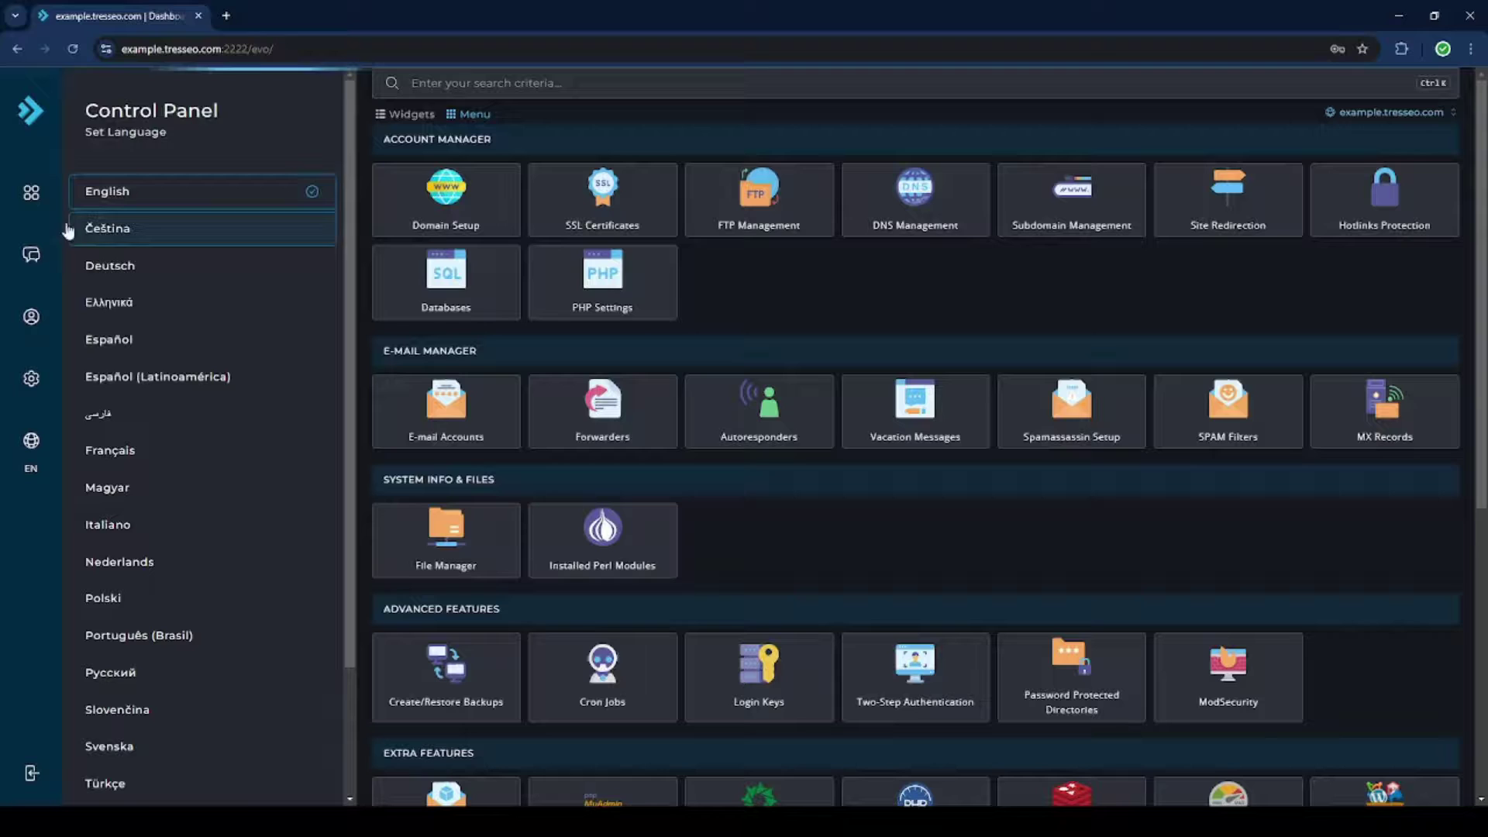
pyautogui.click(32, 194)
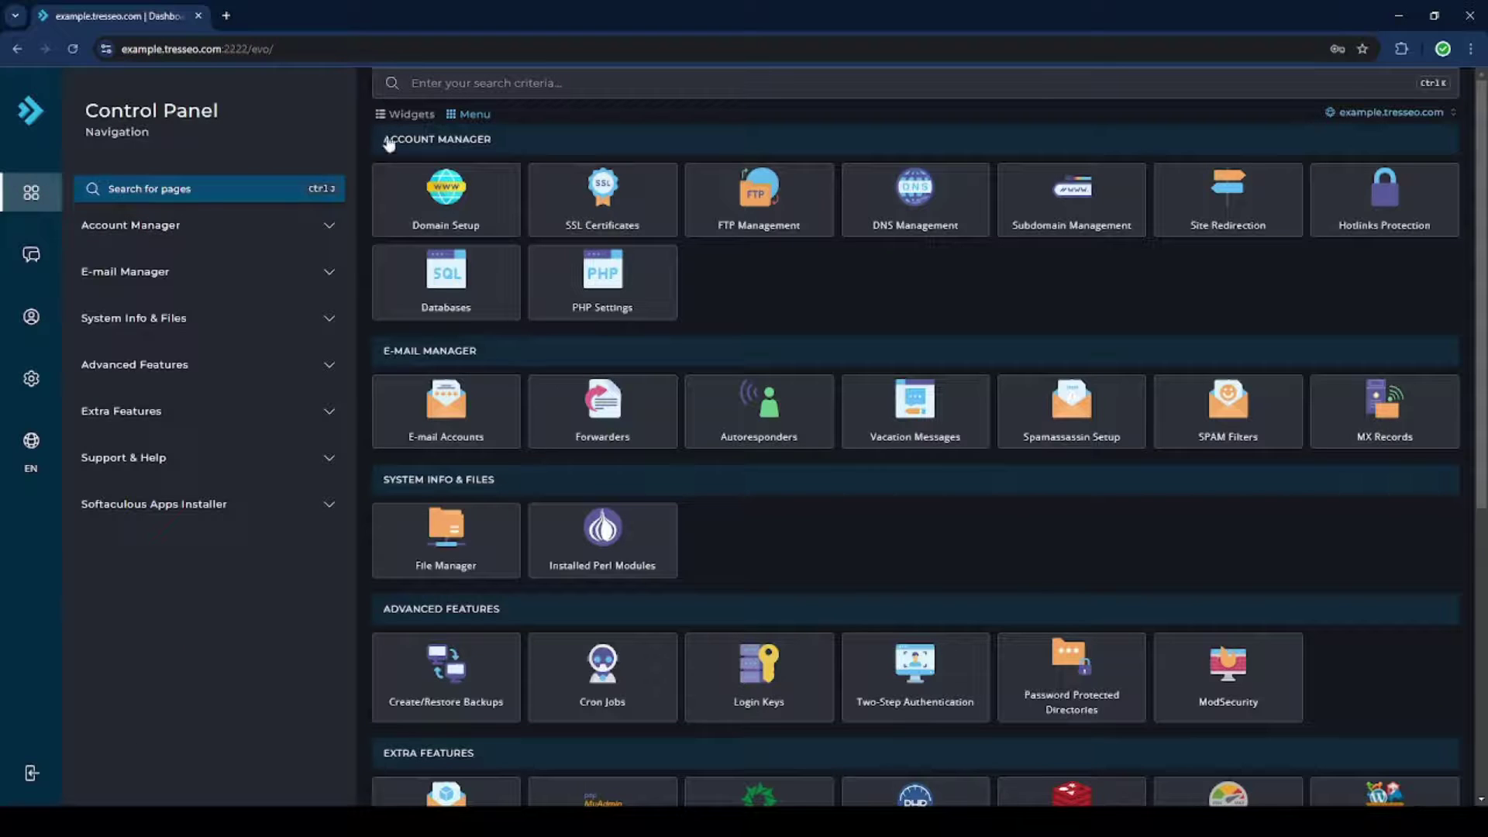
# Step: Browse the Account Manager pages, then expand E-mail Manager and open E-mail Accounts
pyautogui.click(312, 228)
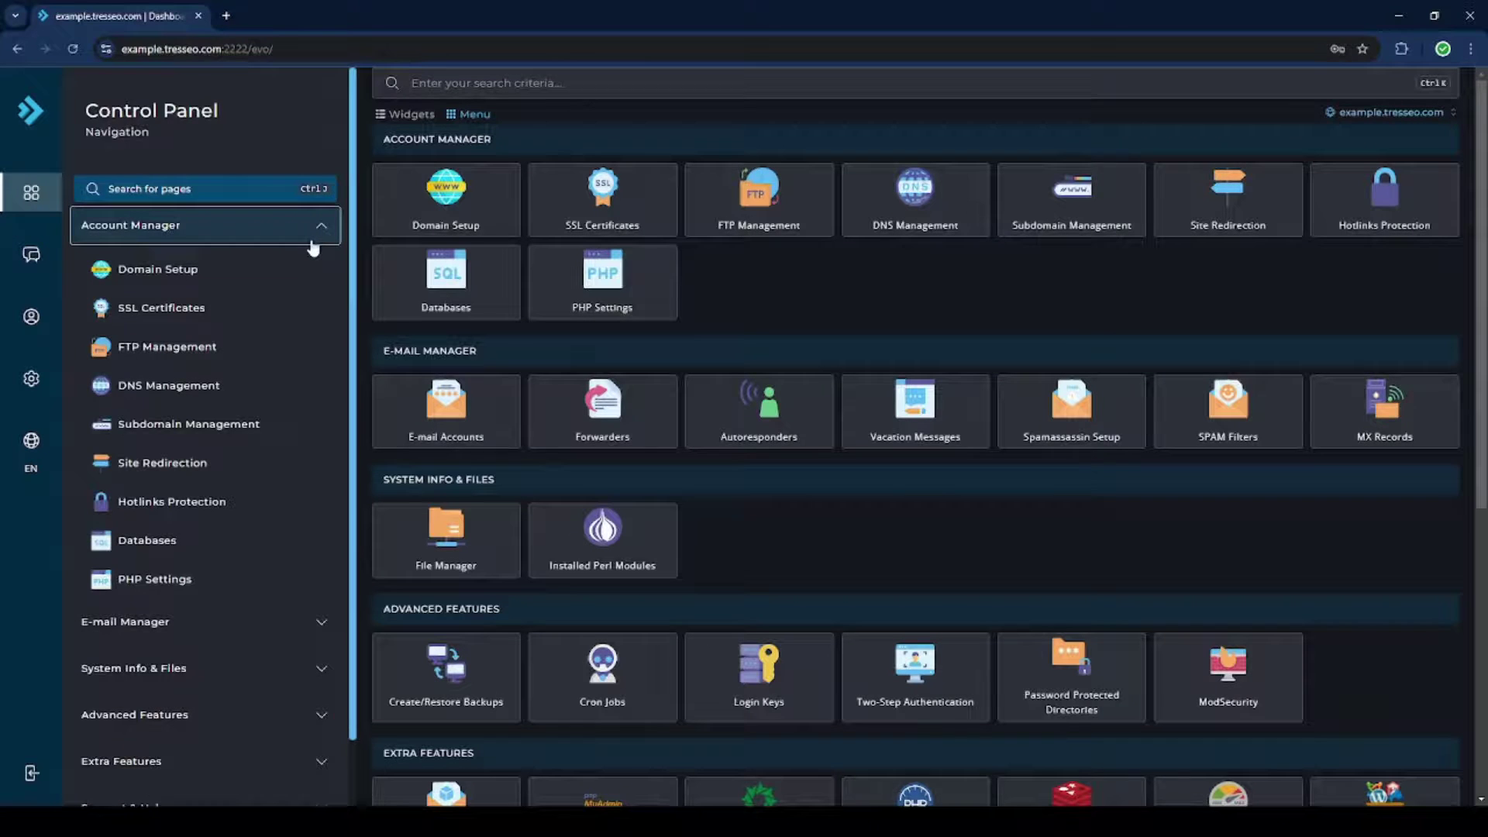
pyautogui.scroll(-1, 311, 246)
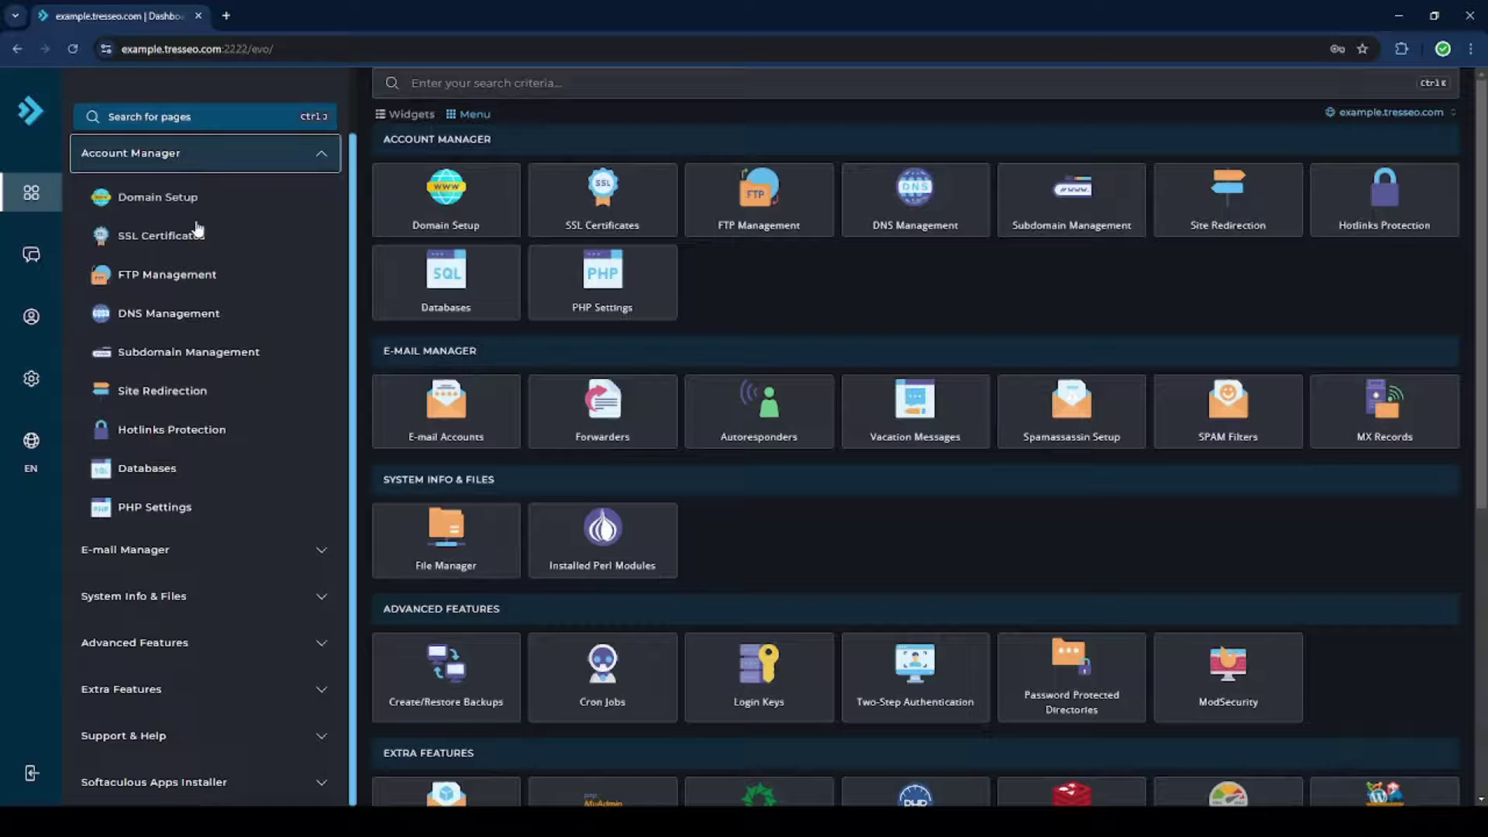
pyautogui.click(231, 160)
pyautogui.click(209, 274)
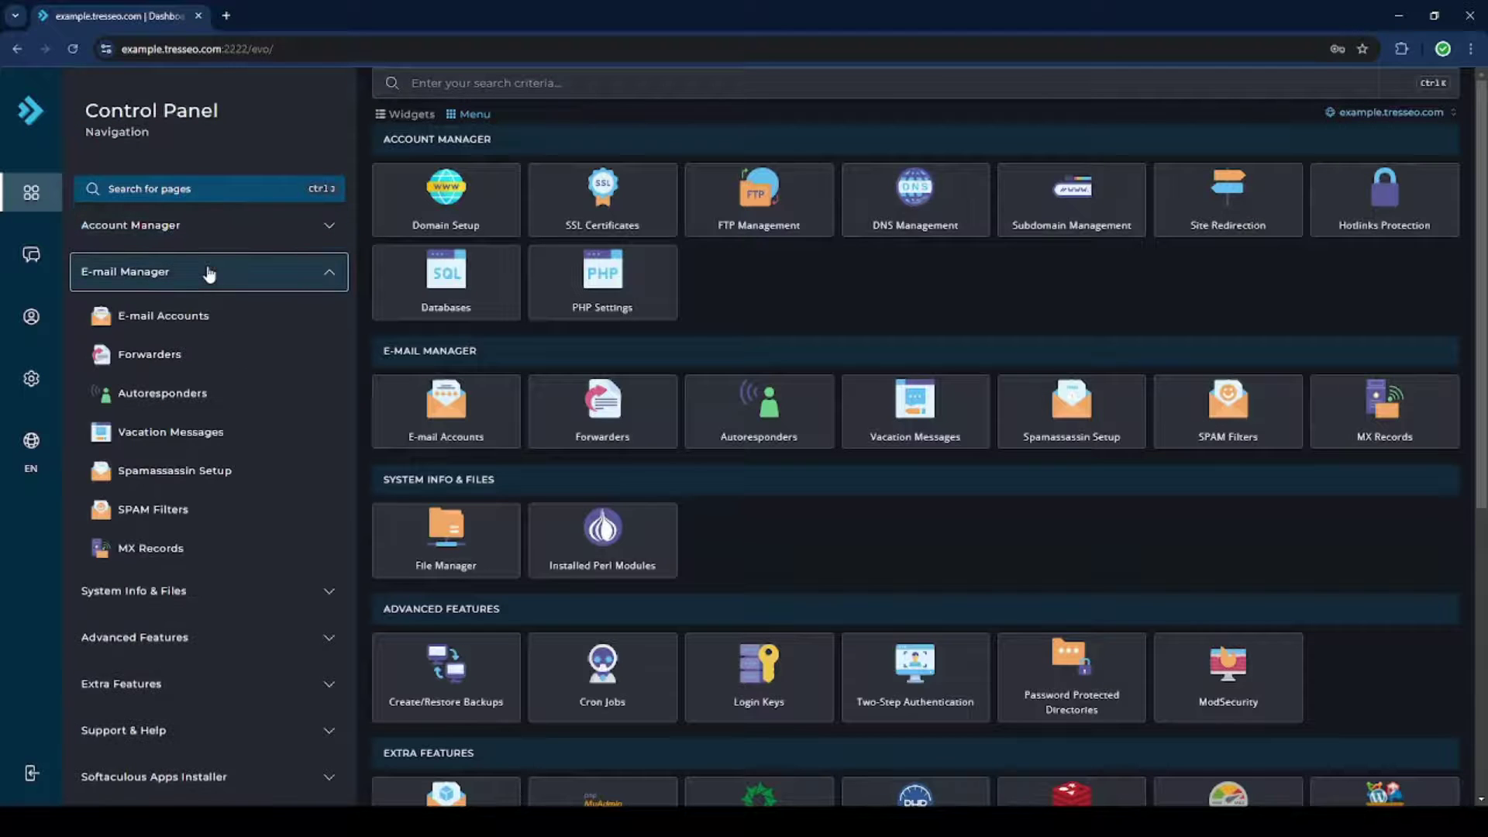
pyautogui.click(200, 320)
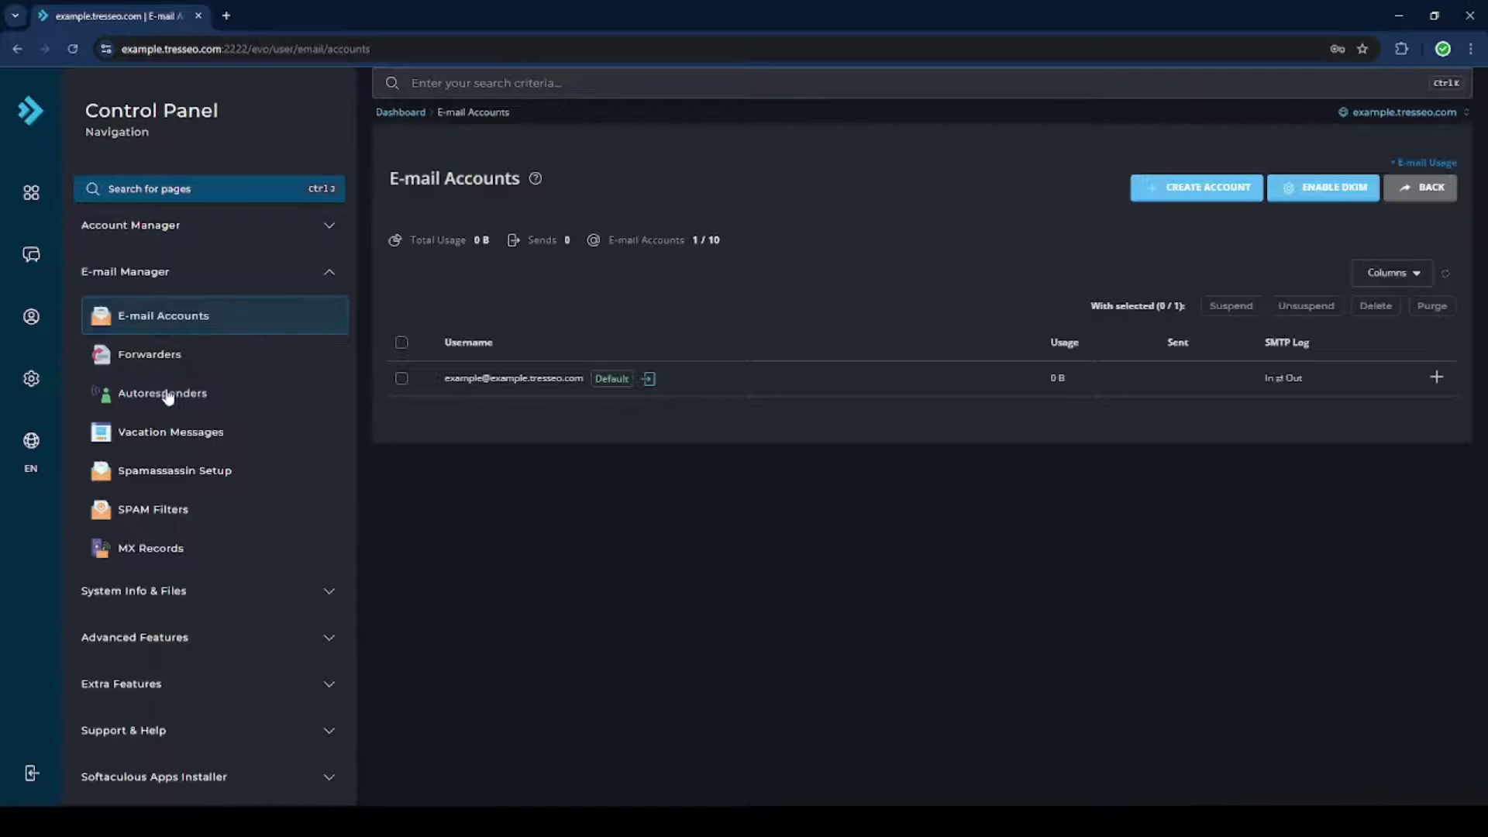
# Step: Visit Forwarders and the empty Vacation Messages page, then expand System Info & Files
pyautogui.click(171, 362)
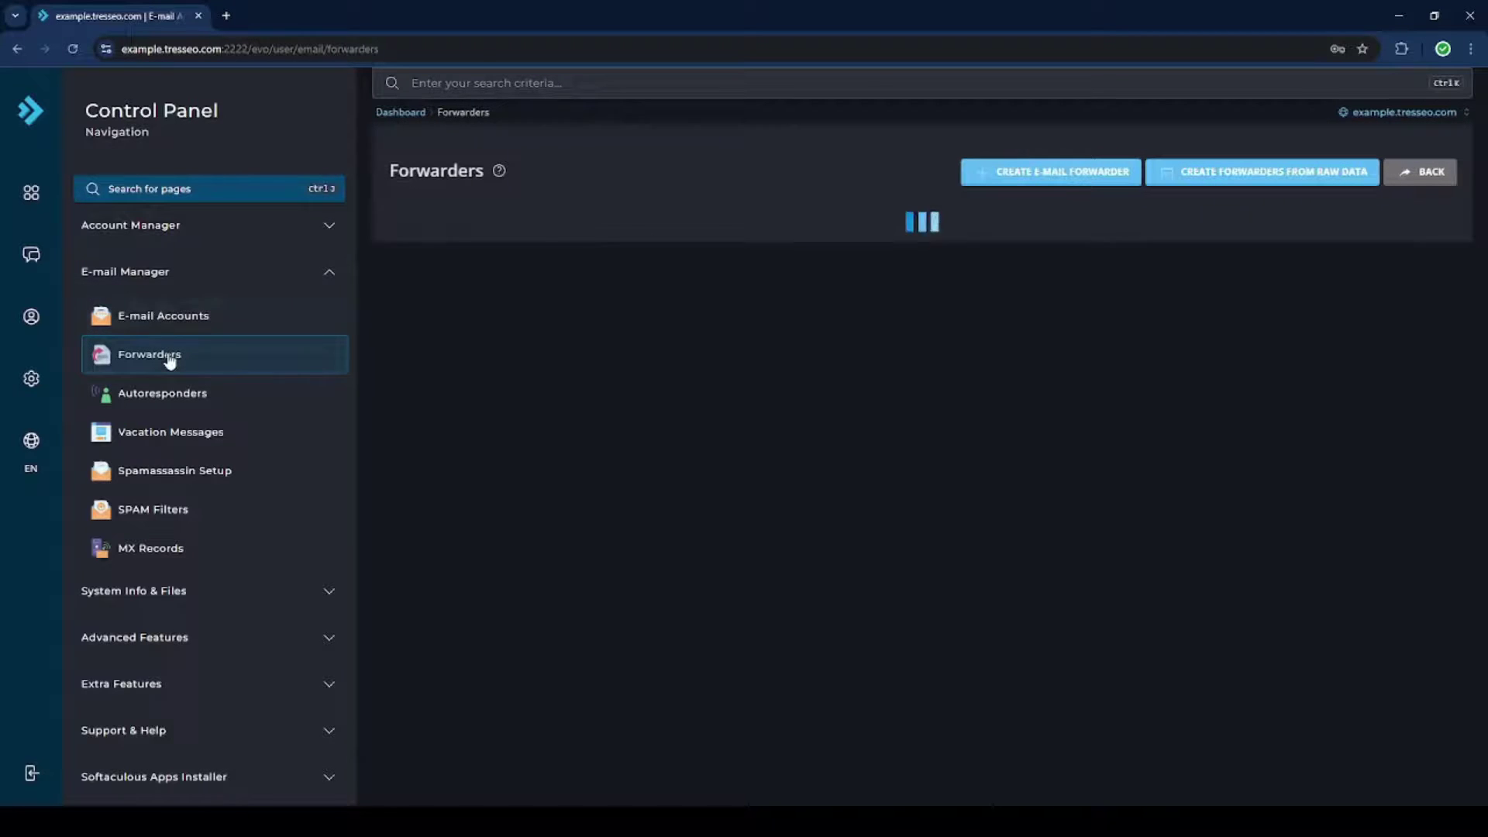
pyautogui.click(166, 436)
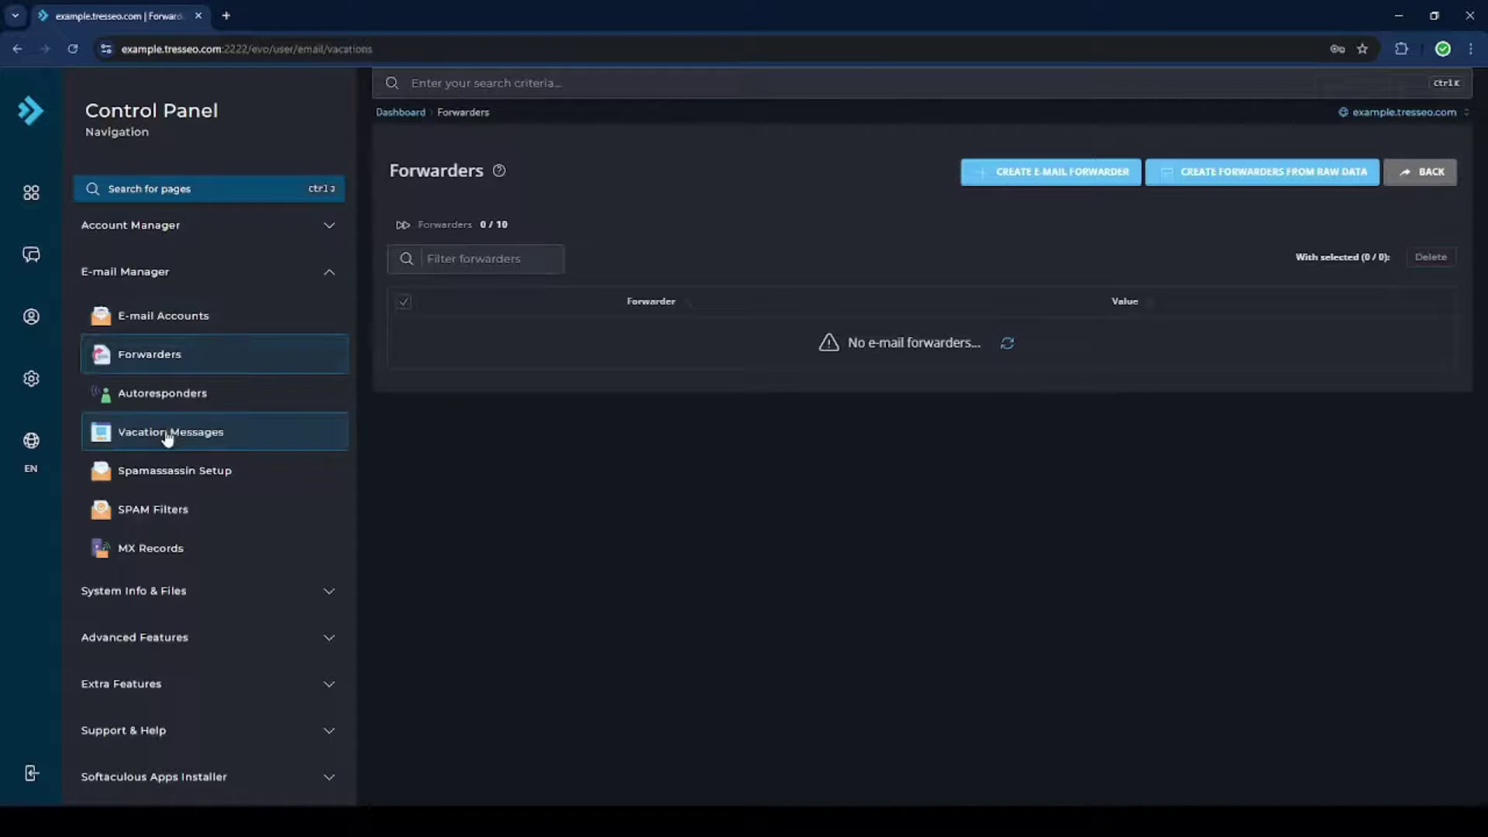
pyautogui.click(168, 274)
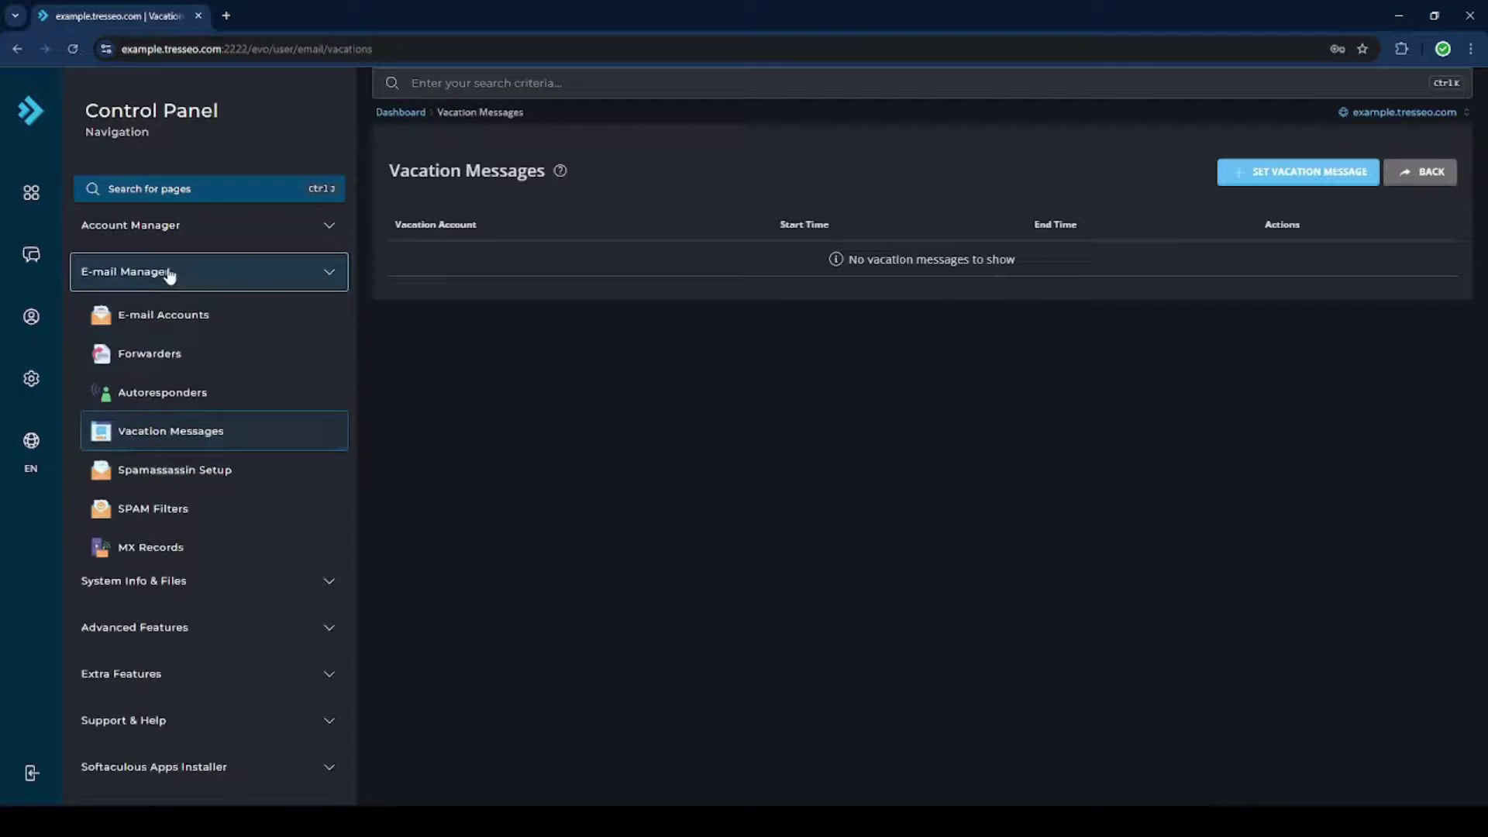
pyautogui.click(156, 319)
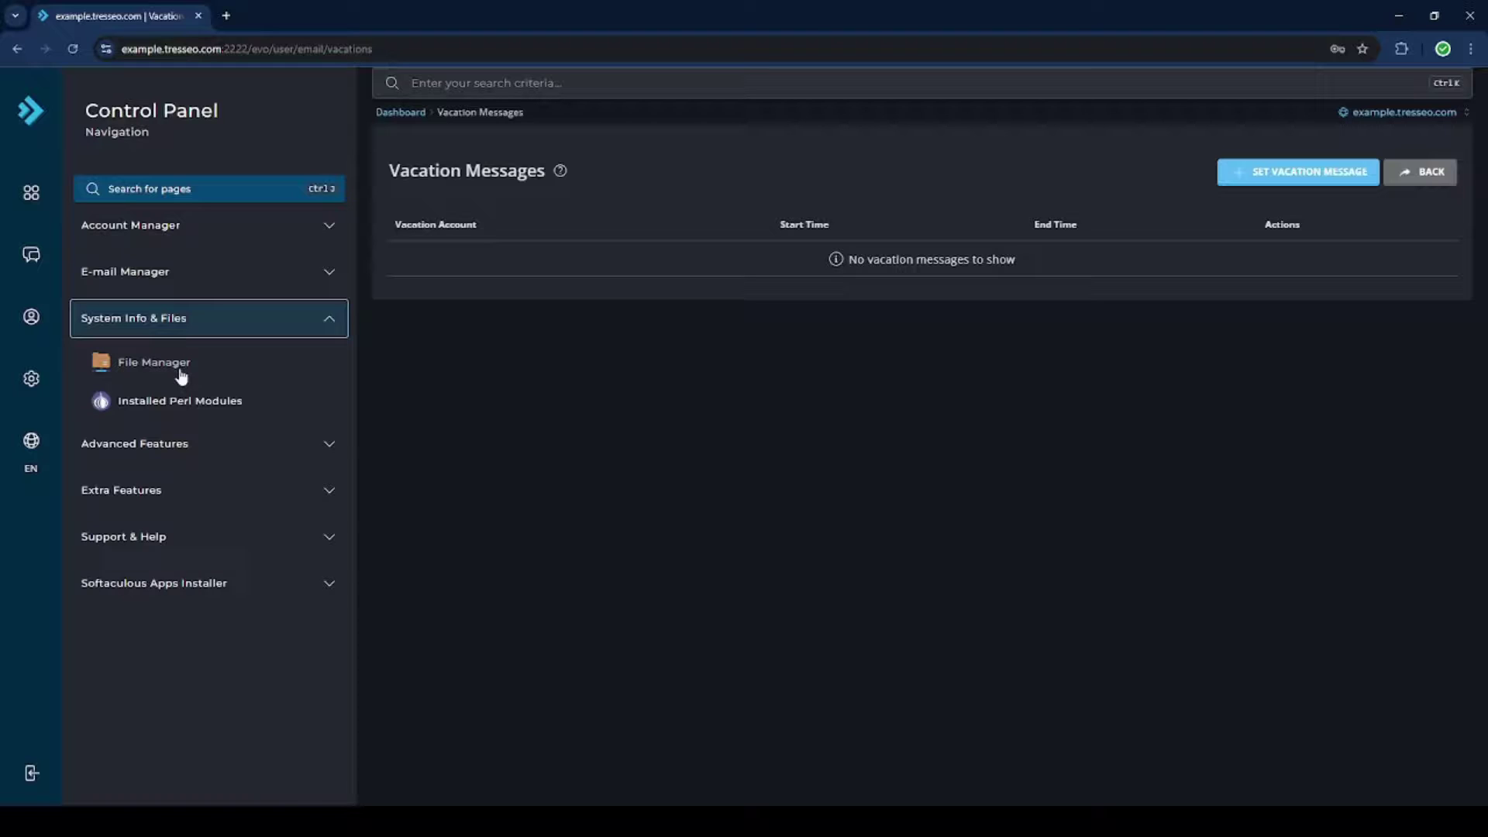
# Step: Visit the Site Backup and empty Cron Jobs pages under Advanced Features, then collapse the section
pyautogui.click(187, 444)
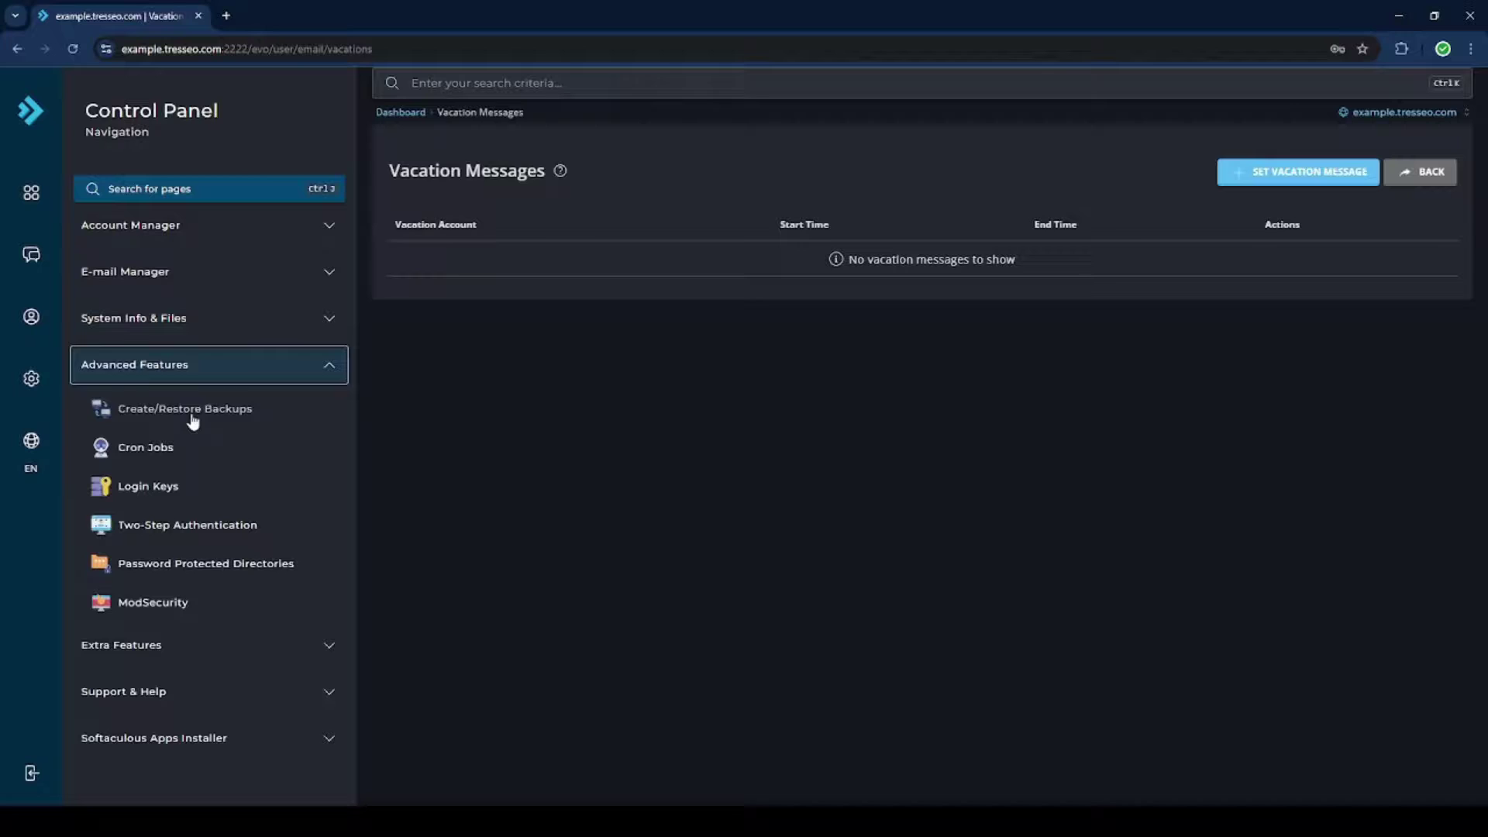
pyautogui.click(193, 421)
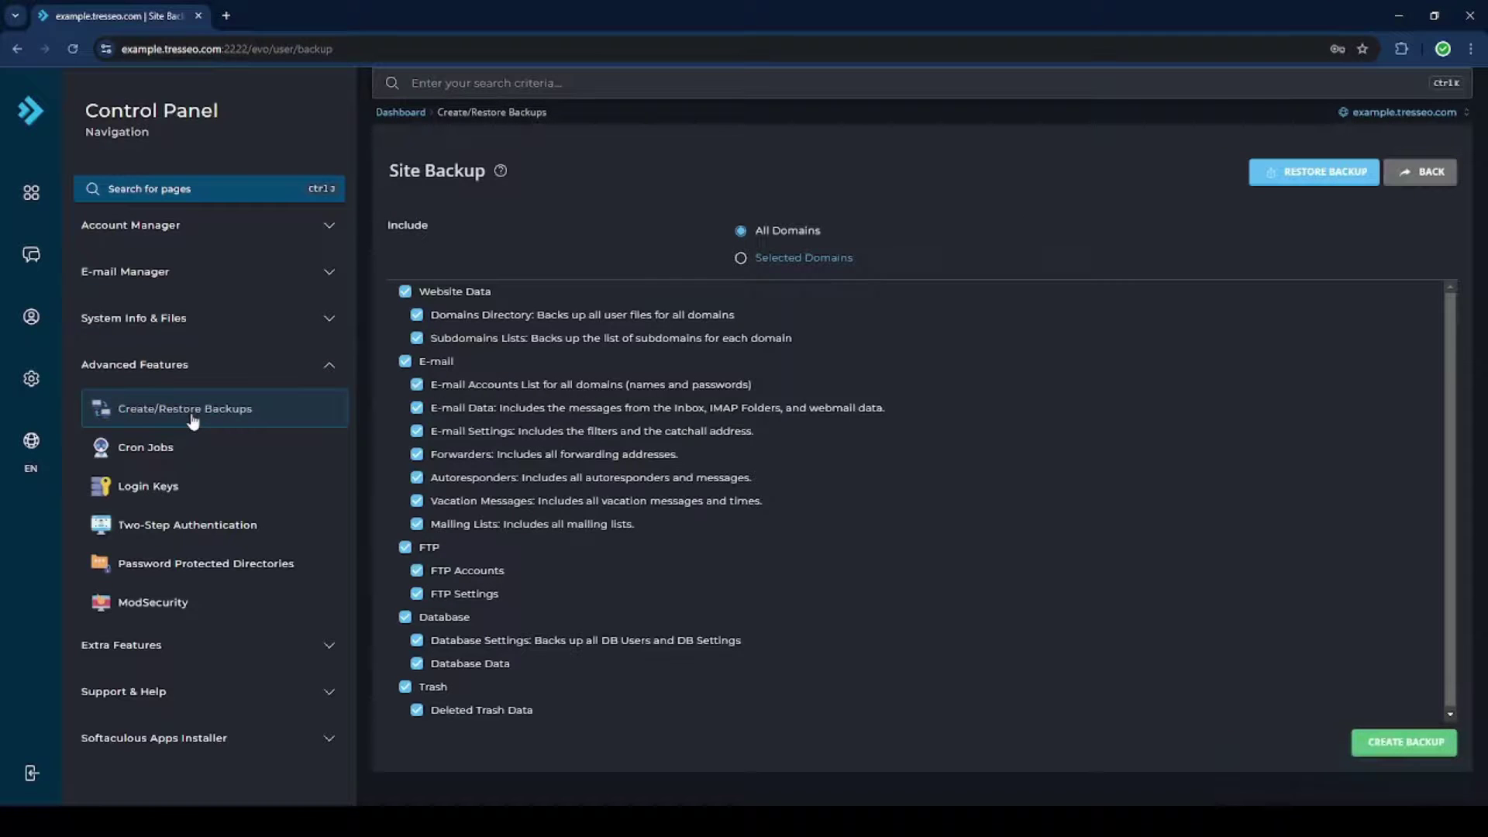
pyautogui.click(152, 452)
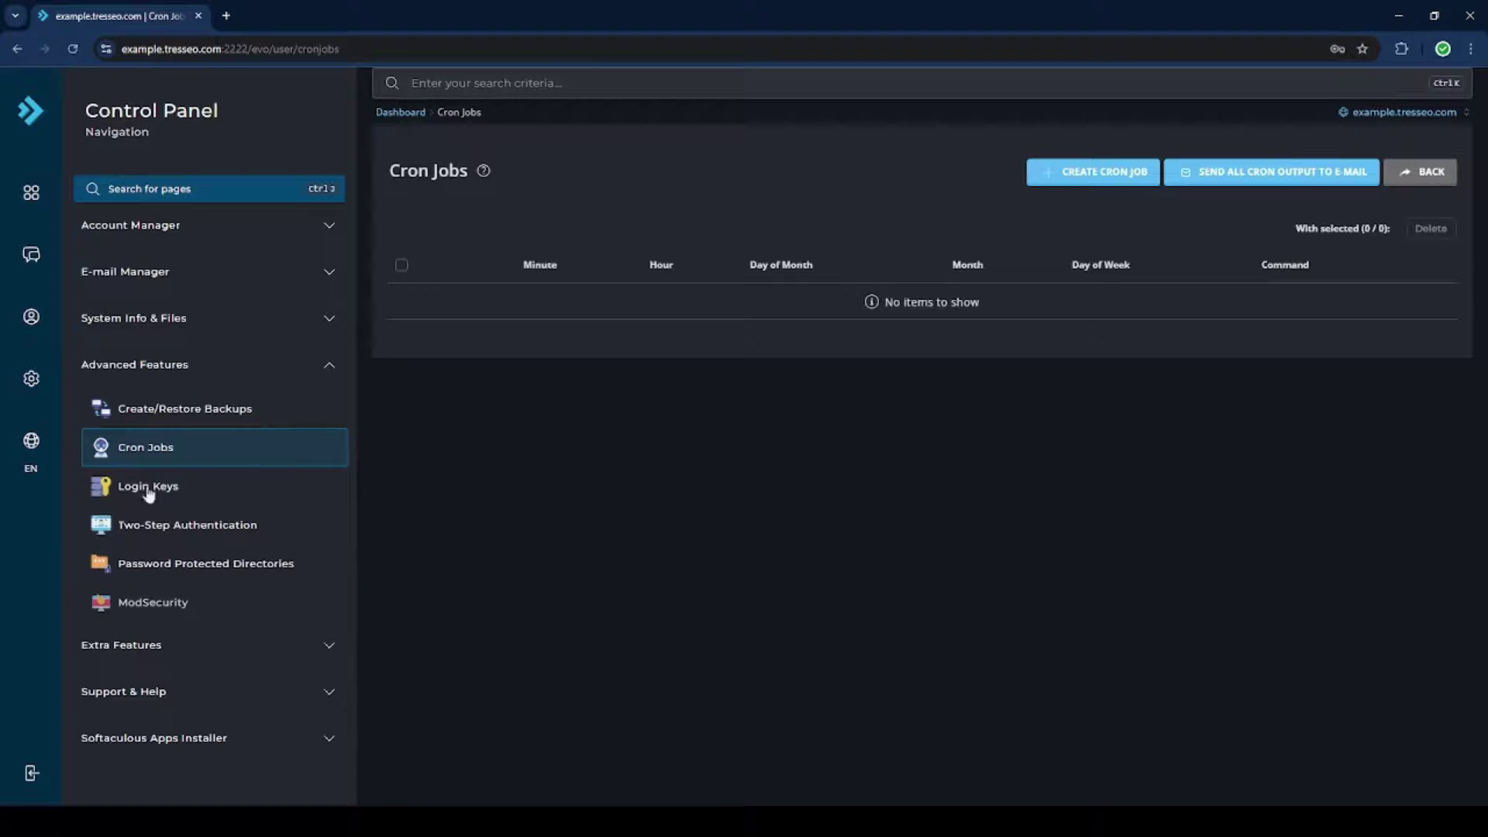
pyautogui.click(145, 368)
# Step: Expand and collapse the Extra Features section to glance at its pages
pyautogui.click(139, 414)
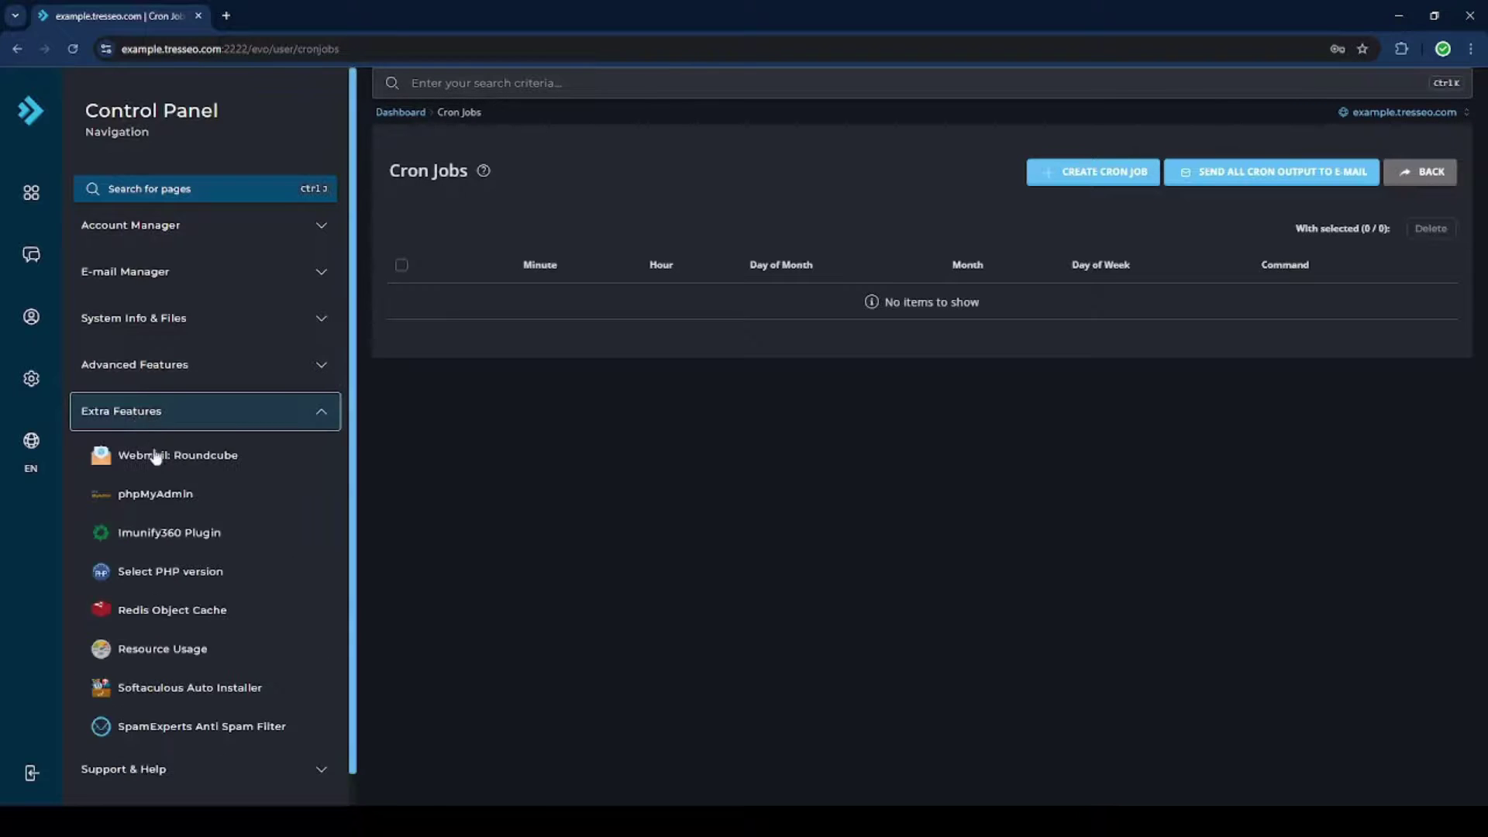
pyautogui.scroll(-1, 175, 441)
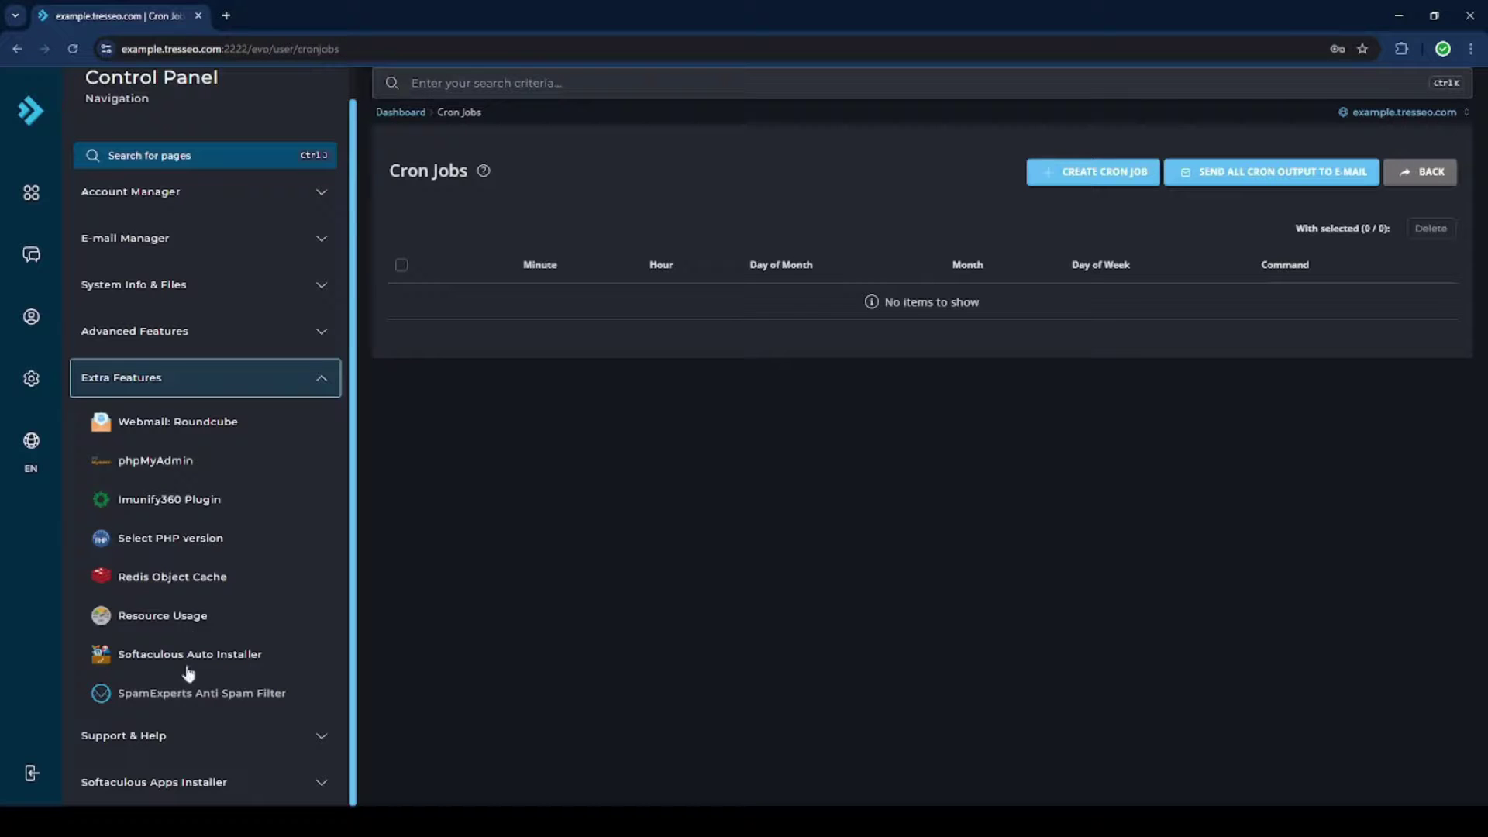
pyautogui.click(179, 381)
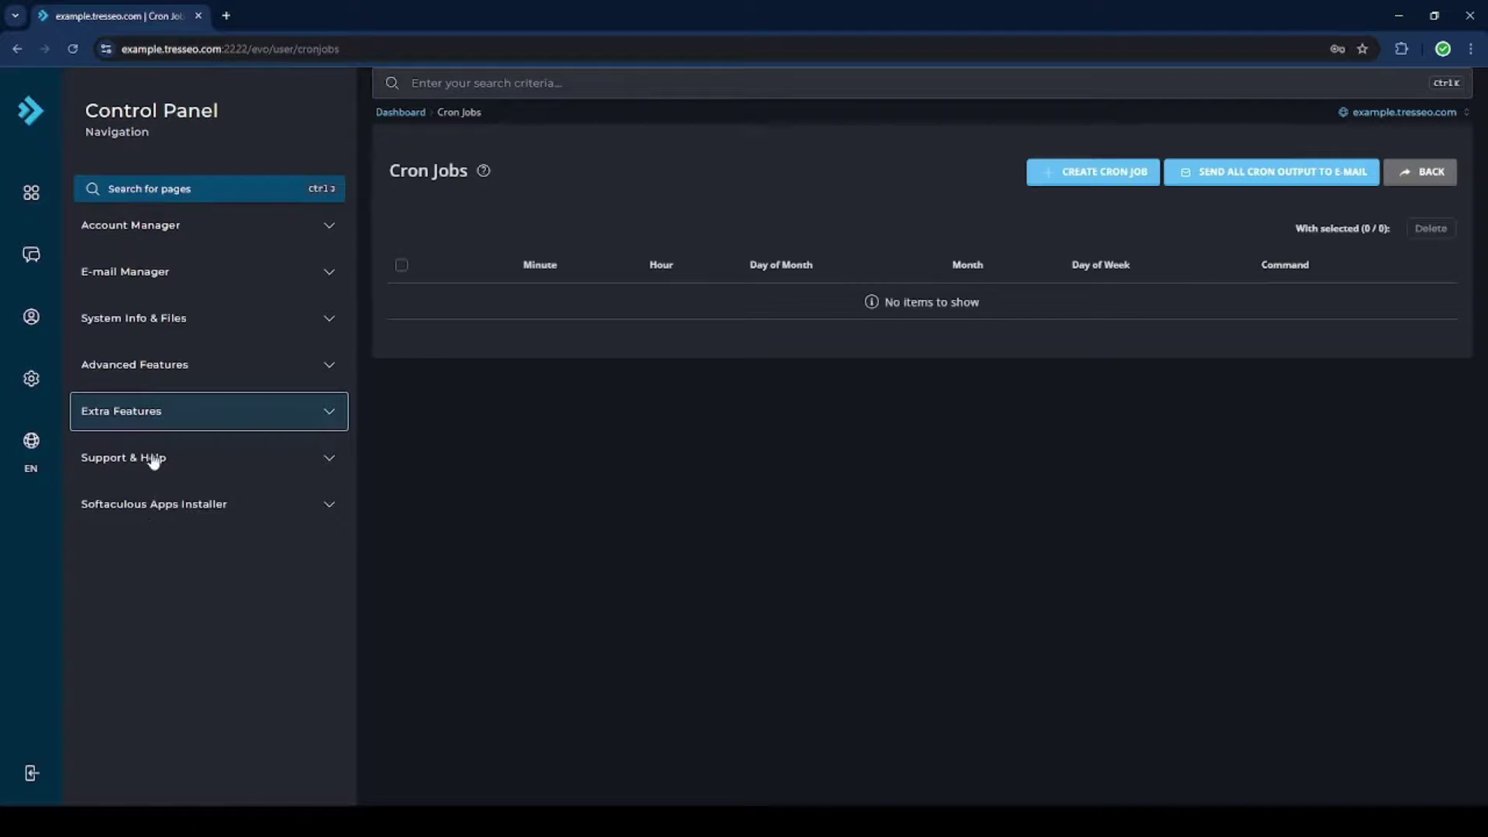
# Step: View the DirectAdmin Site-Helper guide from Support & Help, then close it to return to Cron Jobs
pyautogui.click(152, 459)
pyautogui.click(130, 506)
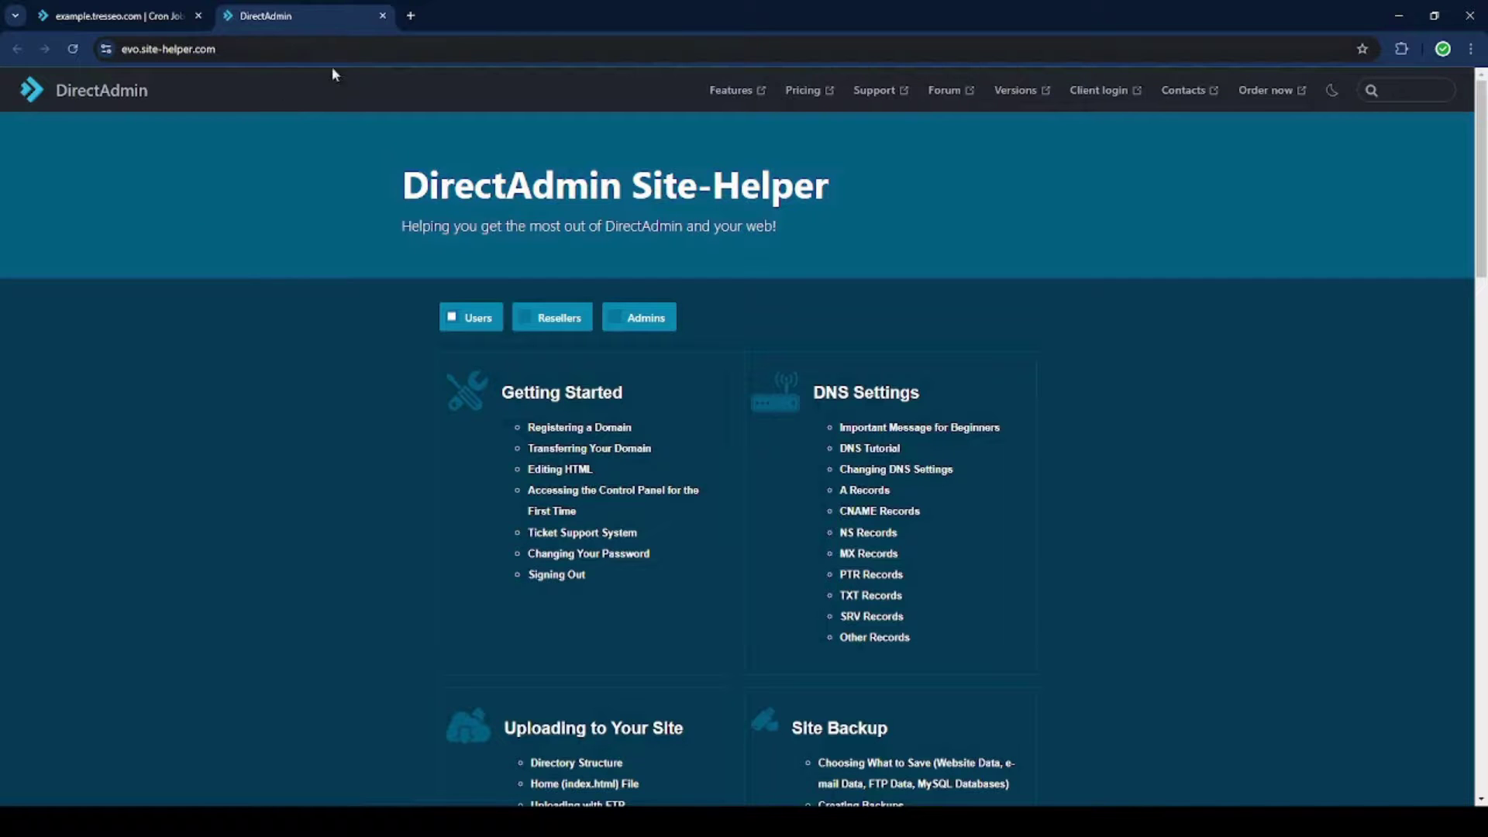
pyautogui.scroll(-2, 462, 315)
pyautogui.scroll(-3, 441, 366)
pyautogui.scroll(-2, 414, 316)
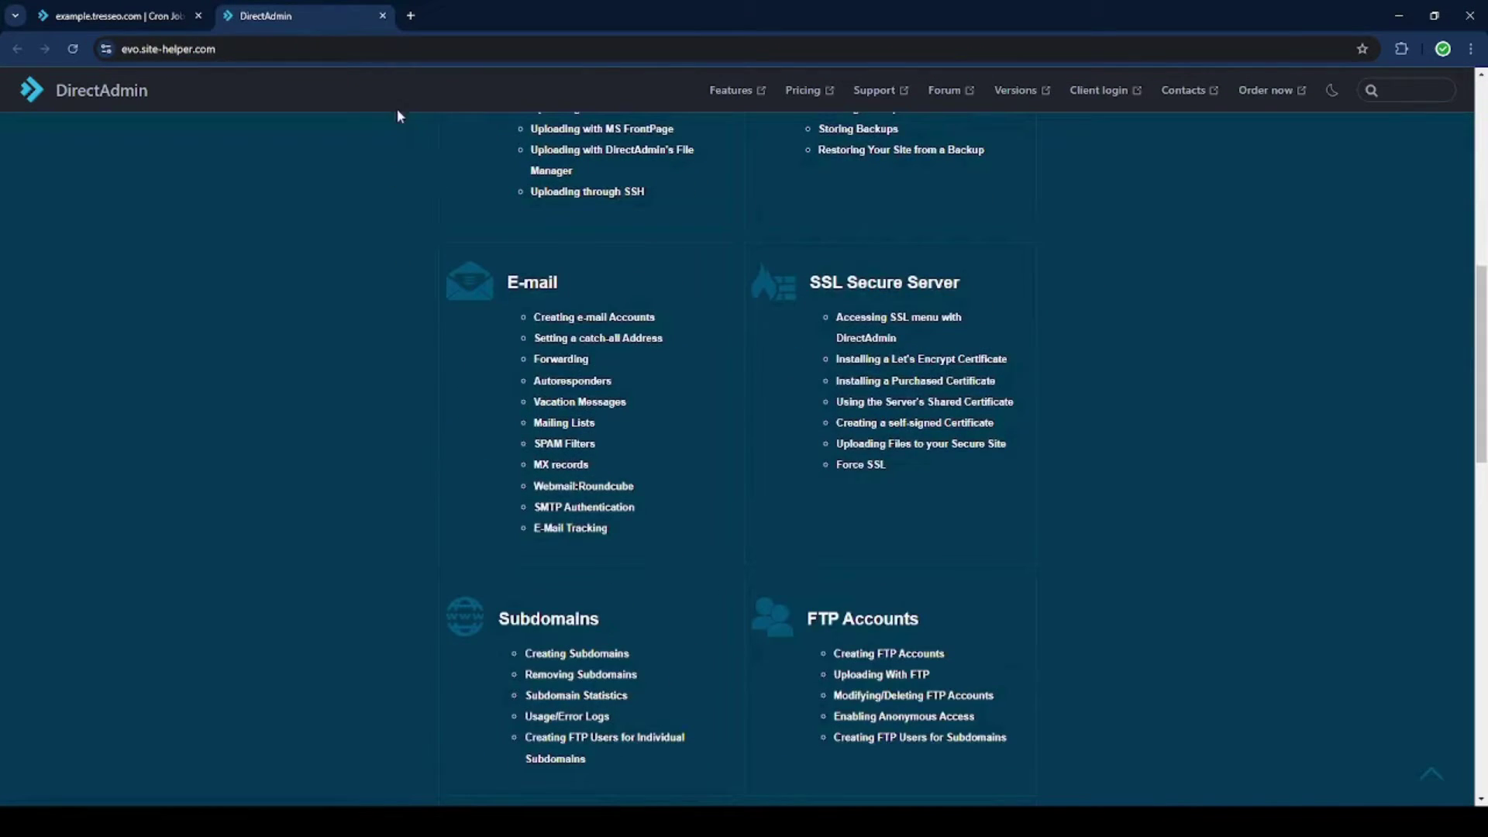
pyautogui.click(384, 18)
# Step: Expand the Softaculous Apps Installer list and go to its phpBB page
pyautogui.click(147, 545)
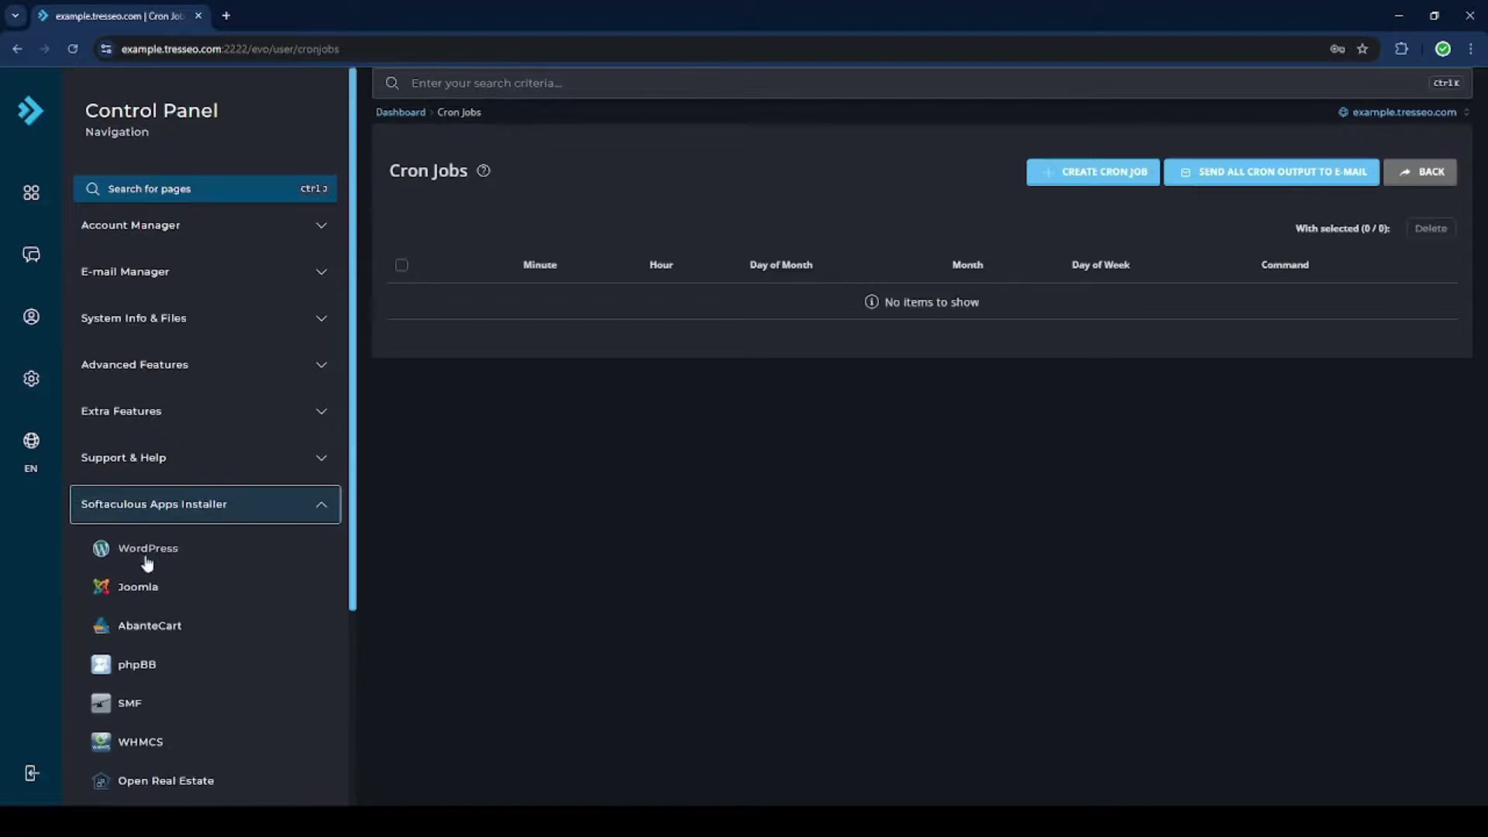
pyautogui.scroll(-2, 146, 565)
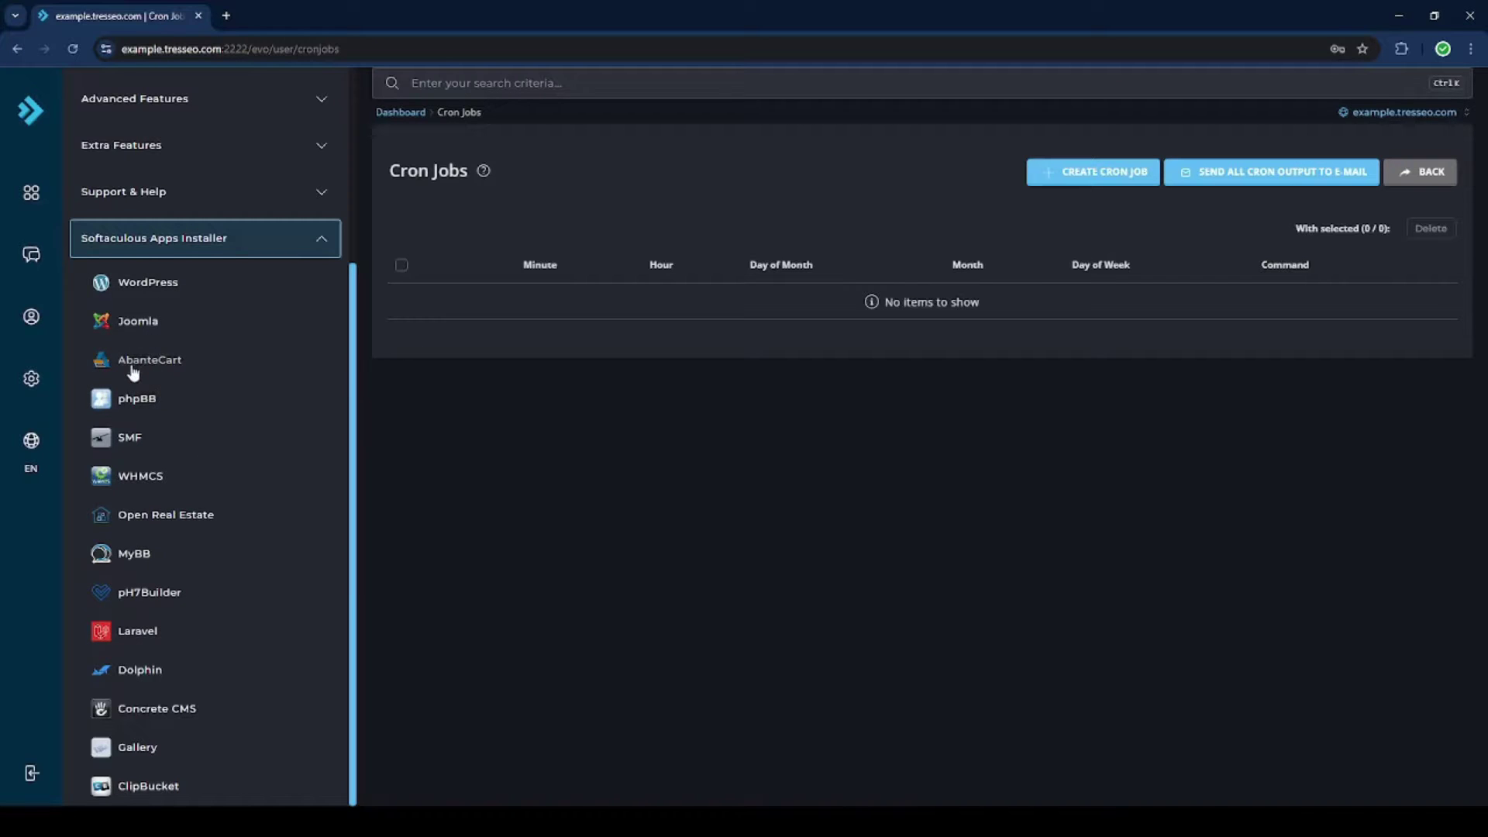
pyautogui.click(134, 397)
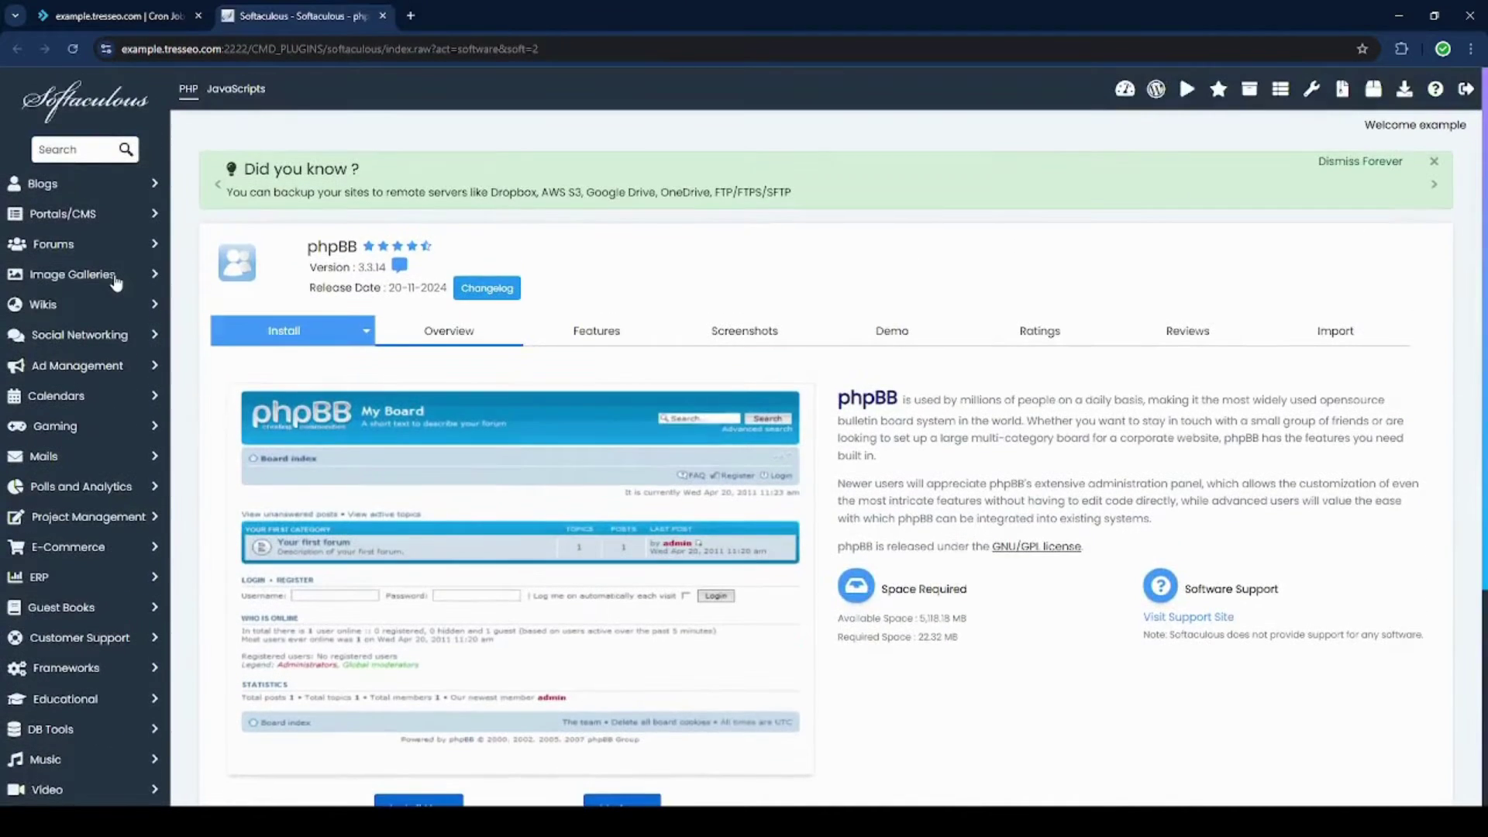
# Step: Browse the Image Galleries, forums, E-Commerce and Project Management categories, then close Softaculous
pyautogui.click(72, 274)
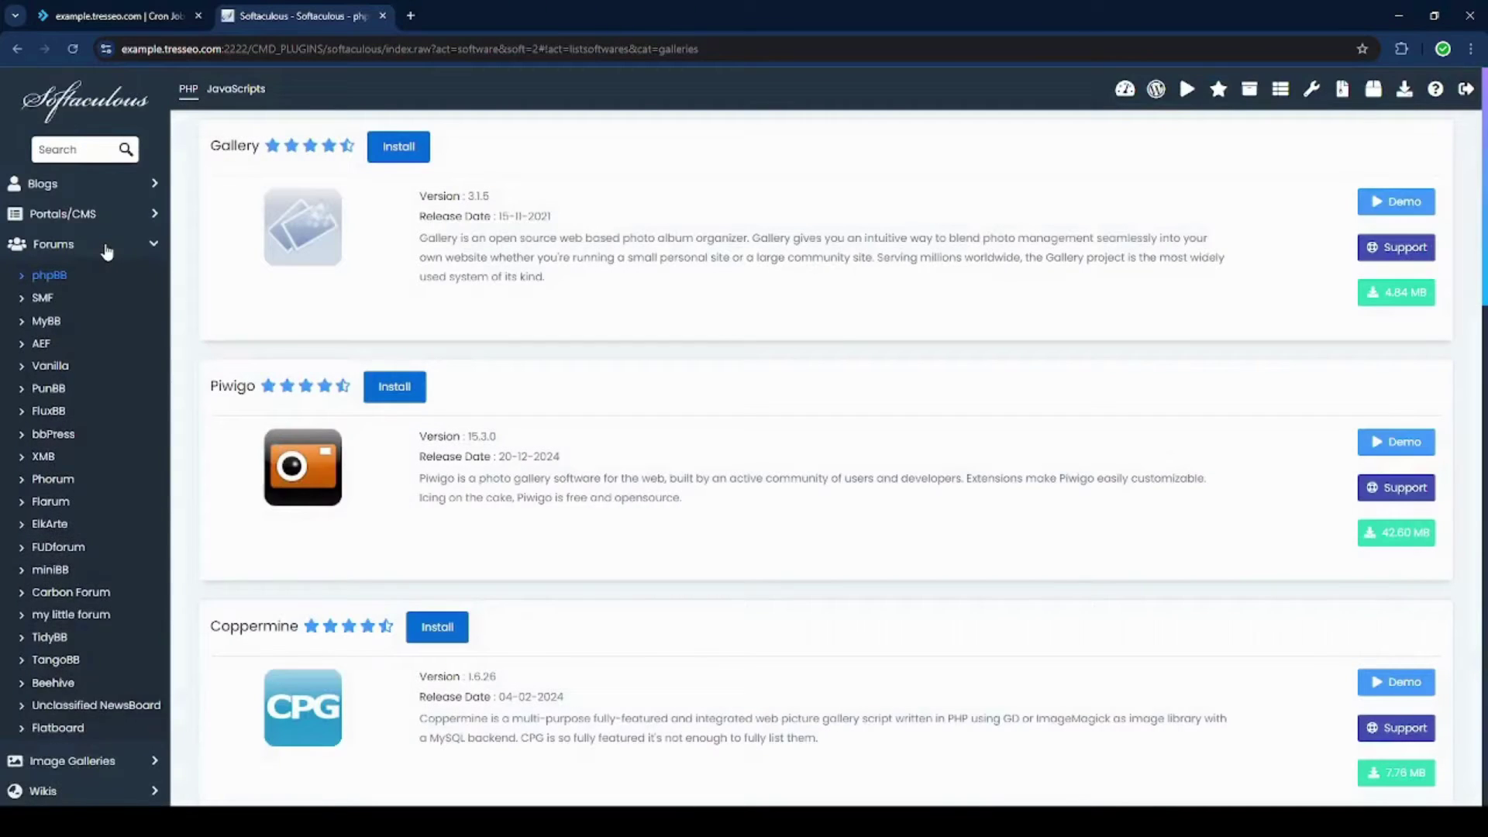
pyautogui.click(103, 248)
pyautogui.scroll(-1, 102, 291)
pyautogui.scroll(-1, 102, 296)
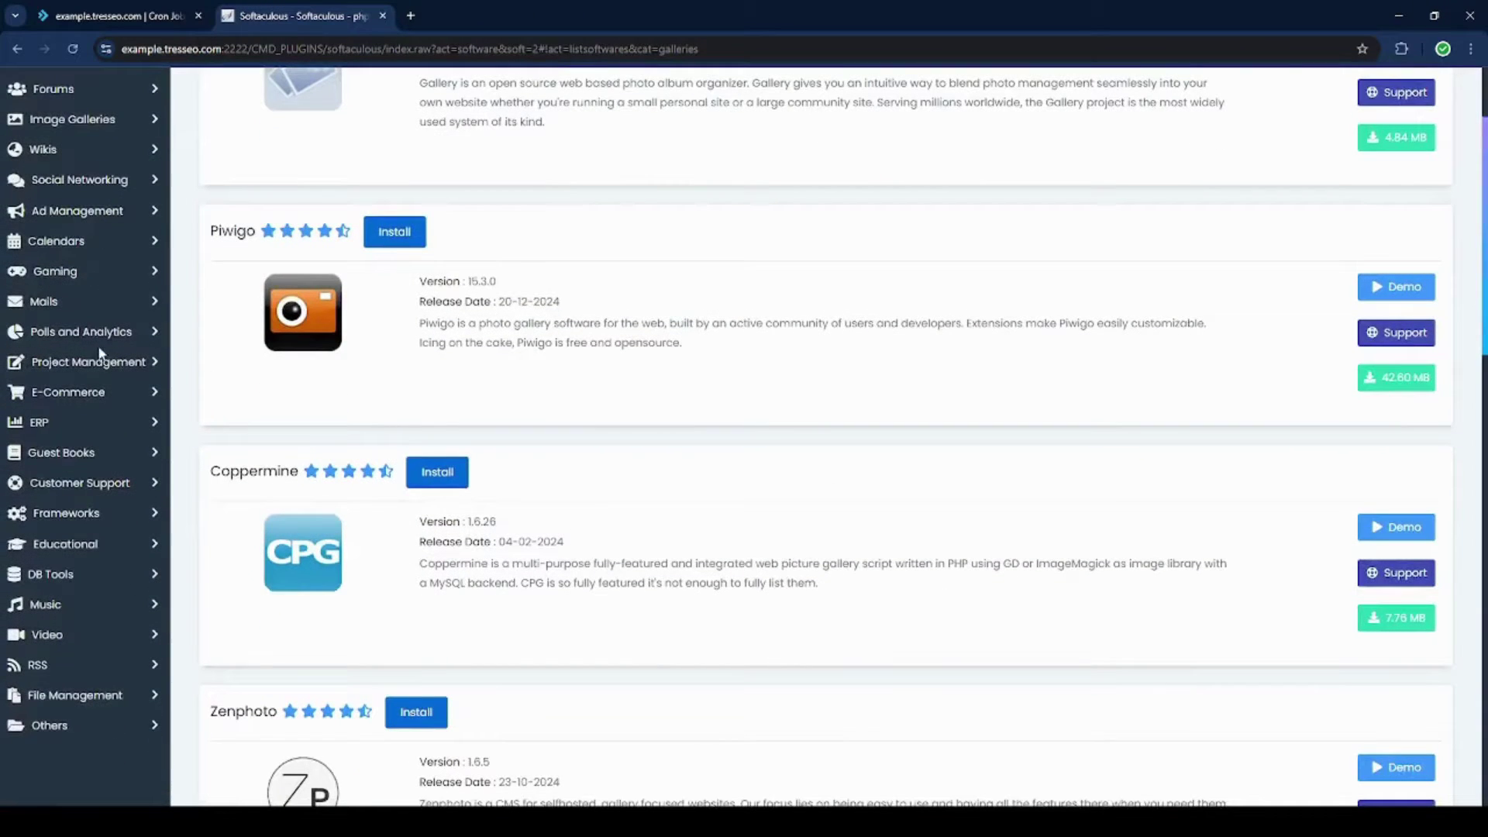
pyautogui.click(93, 396)
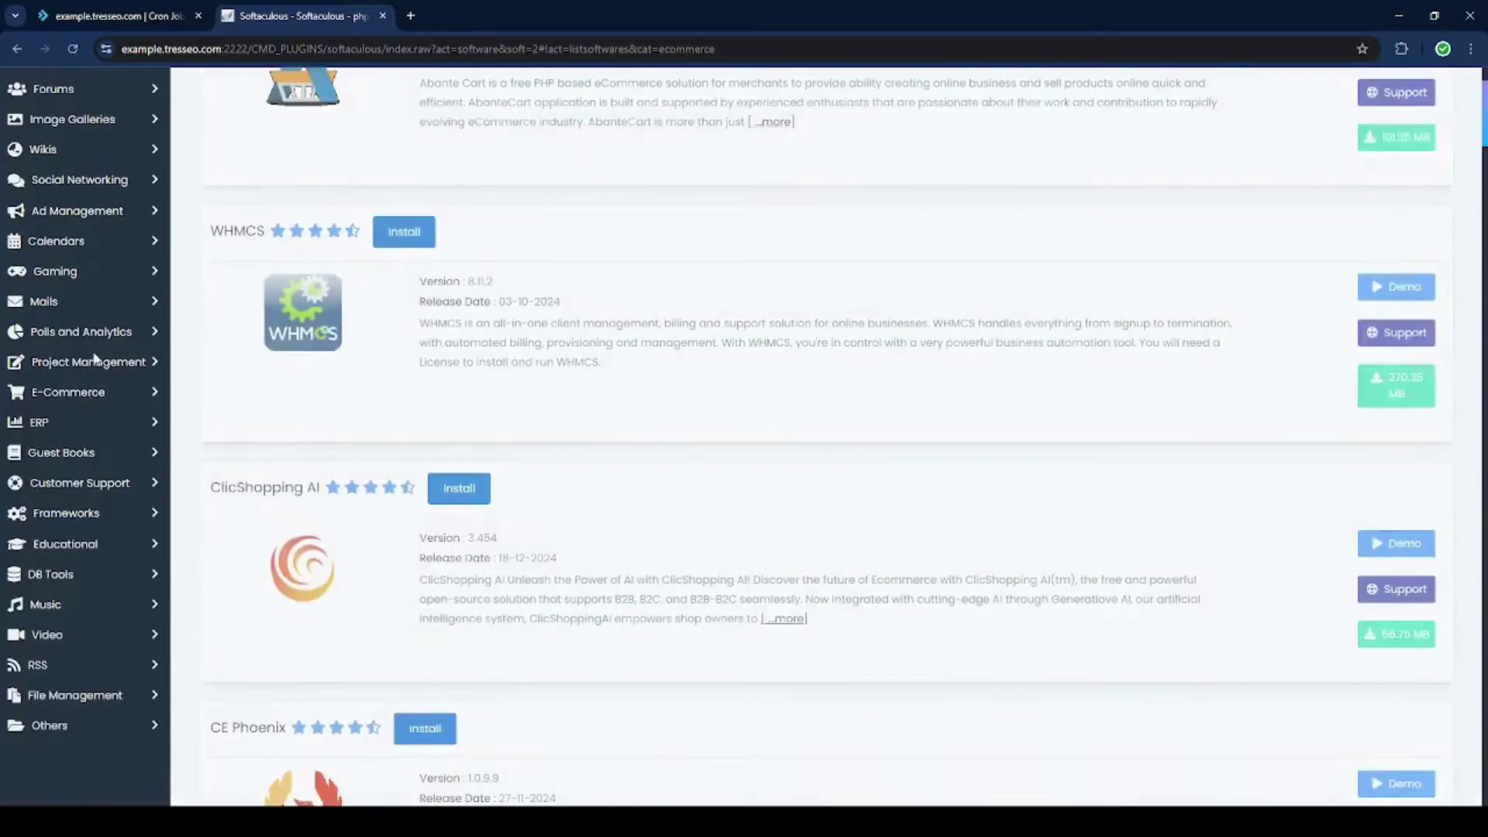
pyautogui.click(95, 362)
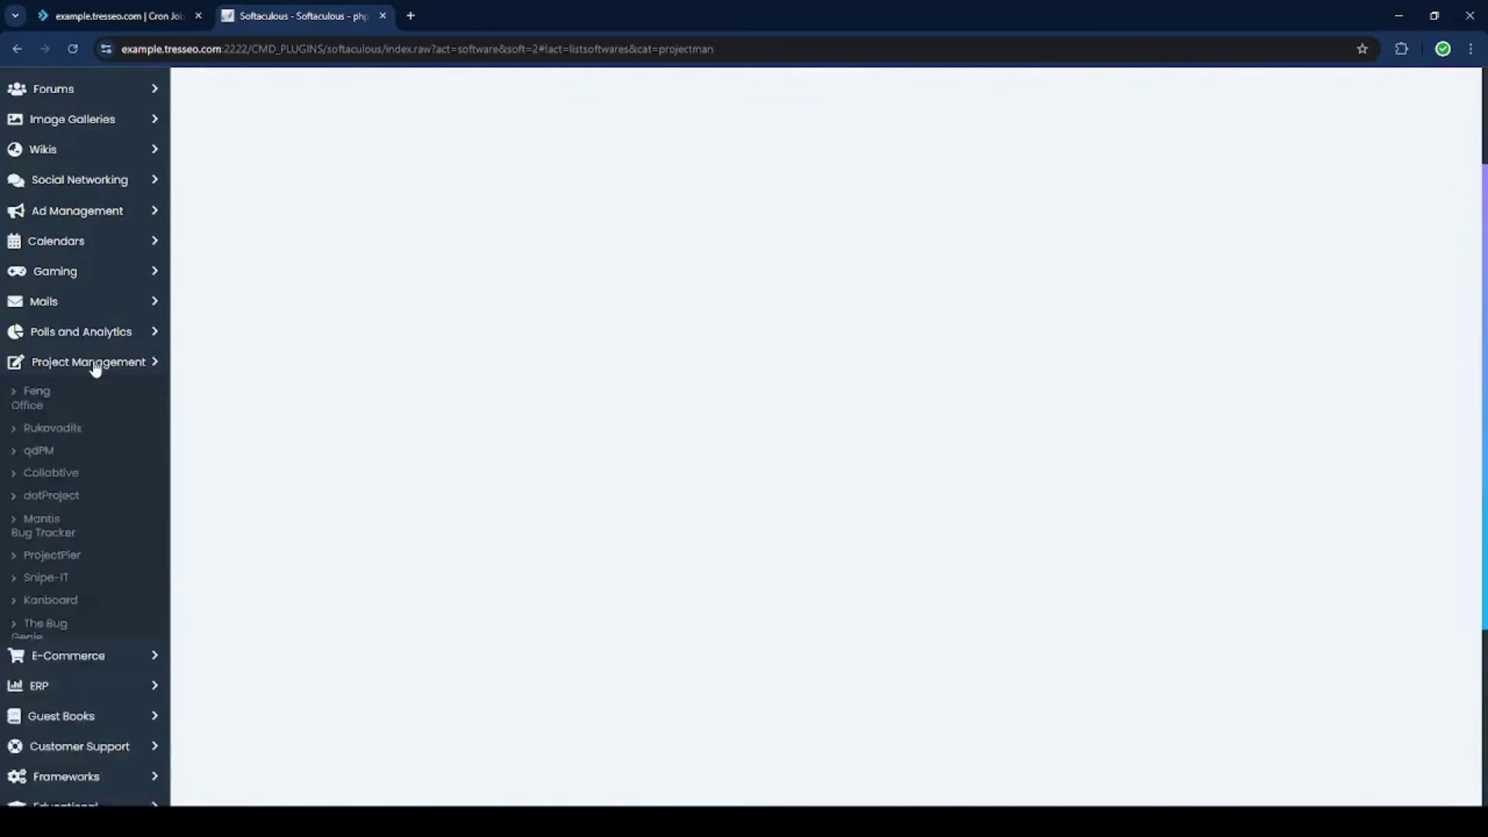
pyautogui.scroll(-1, 101, 475)
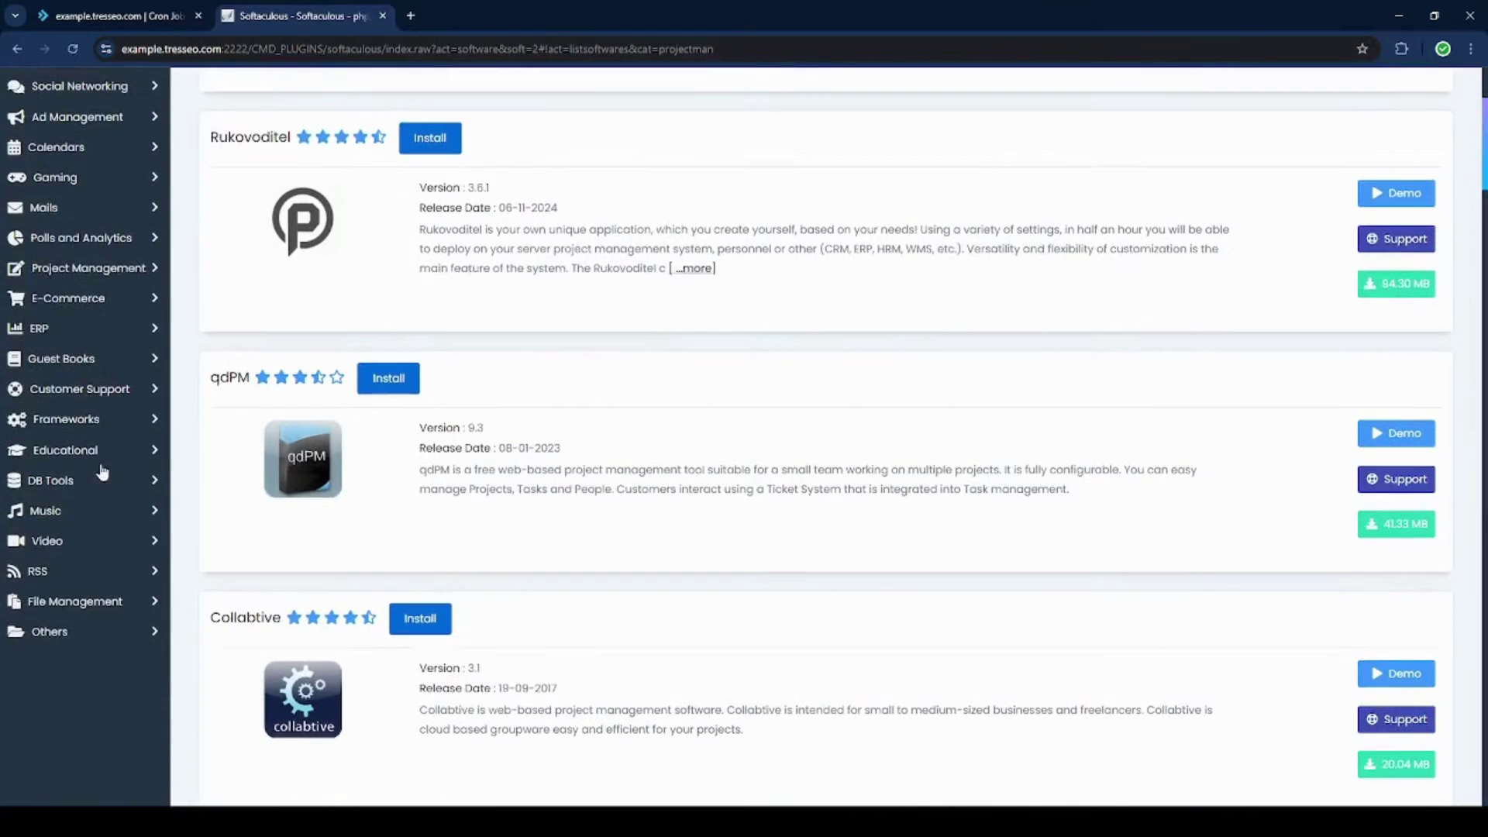
pyautogui.scroll(3, 96, 477)
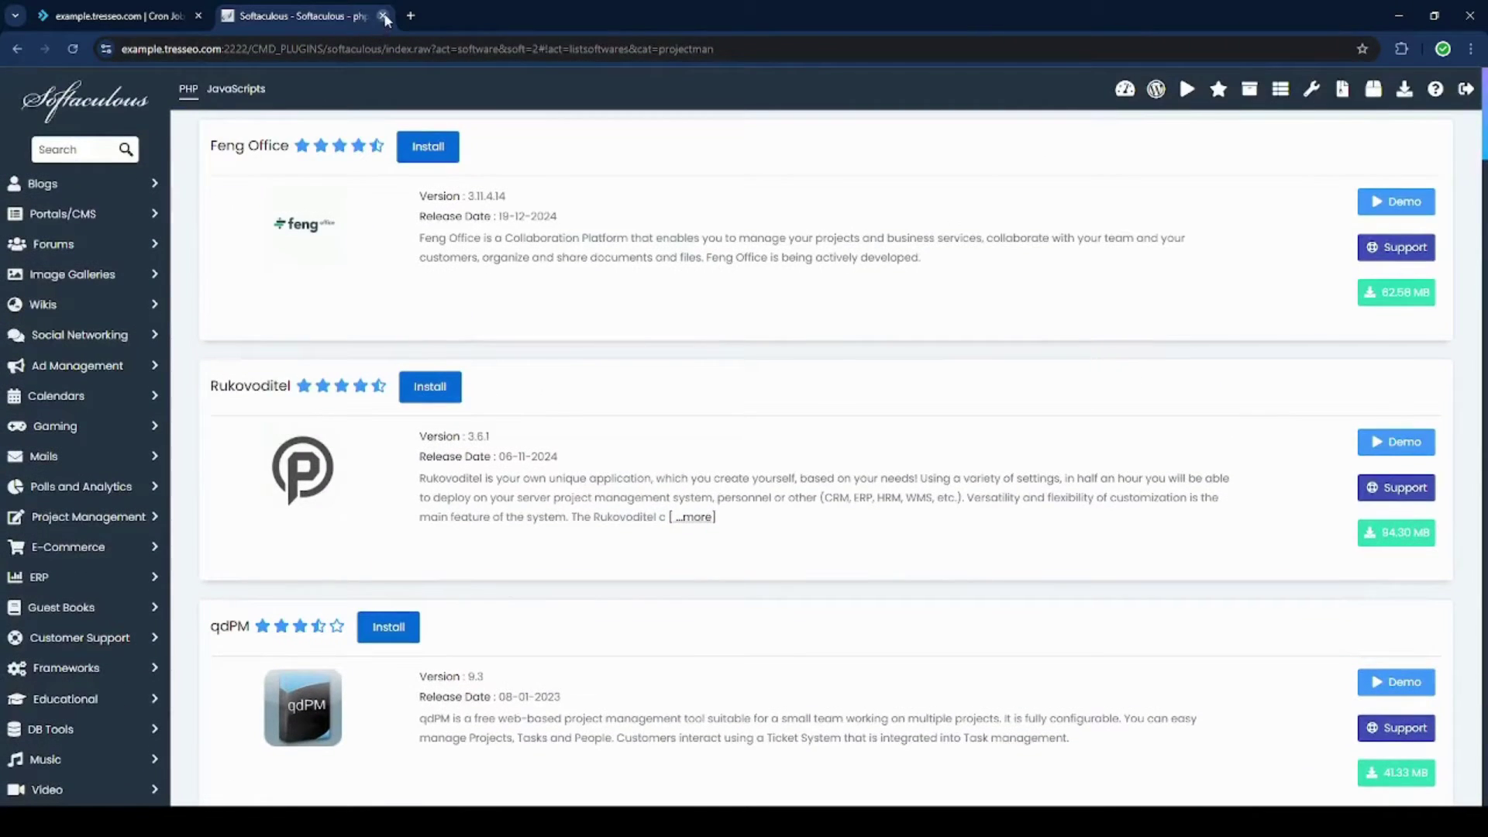
pyautogui.click(385, 16)
pyautogui.scroll(3, 59, 157)
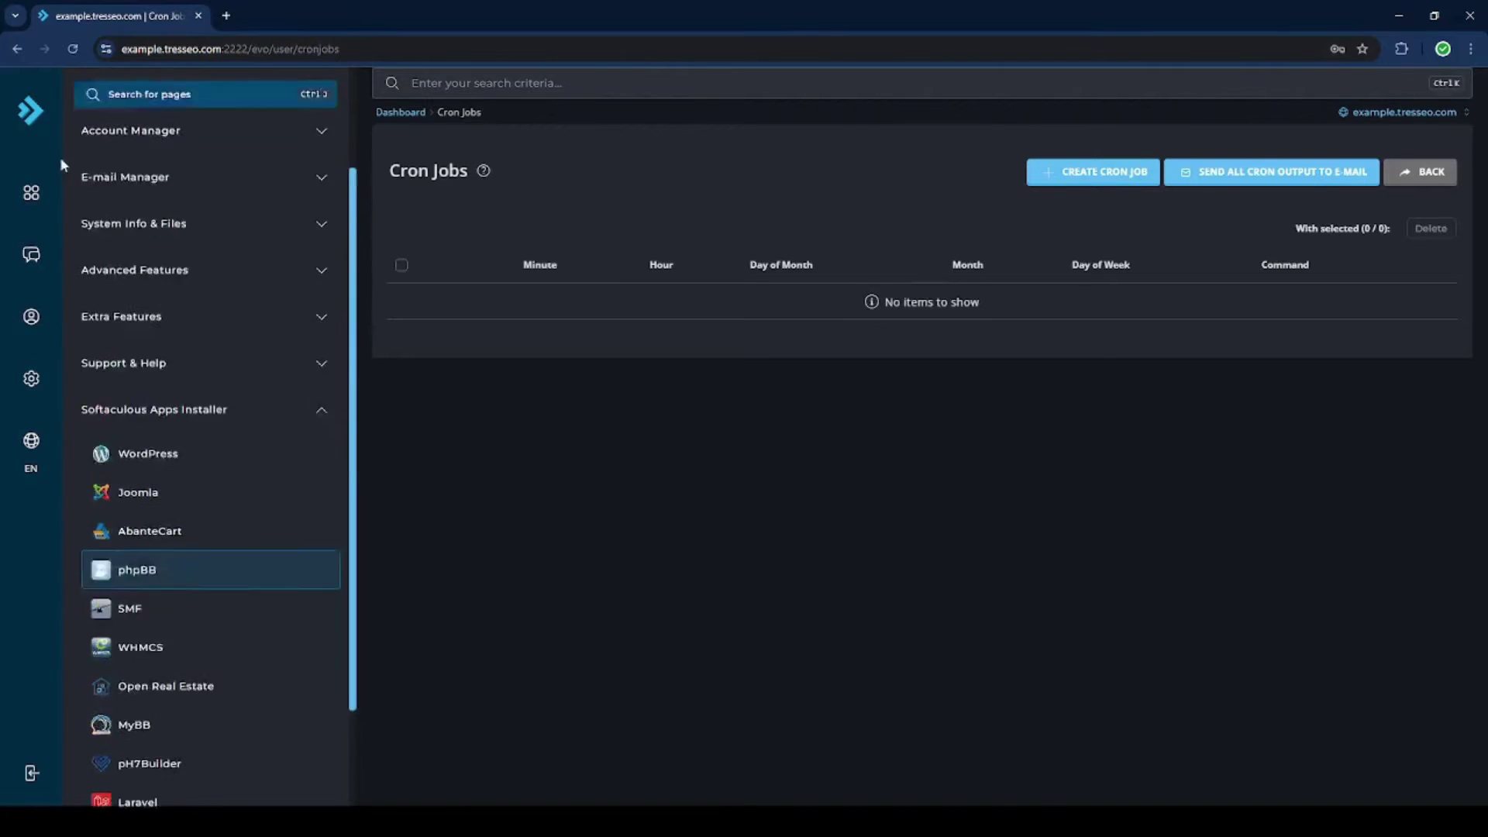
# Step: Return to the dashboard of feature tiles and collapse the Softaculous app list
pyautogui.click(32, 193)
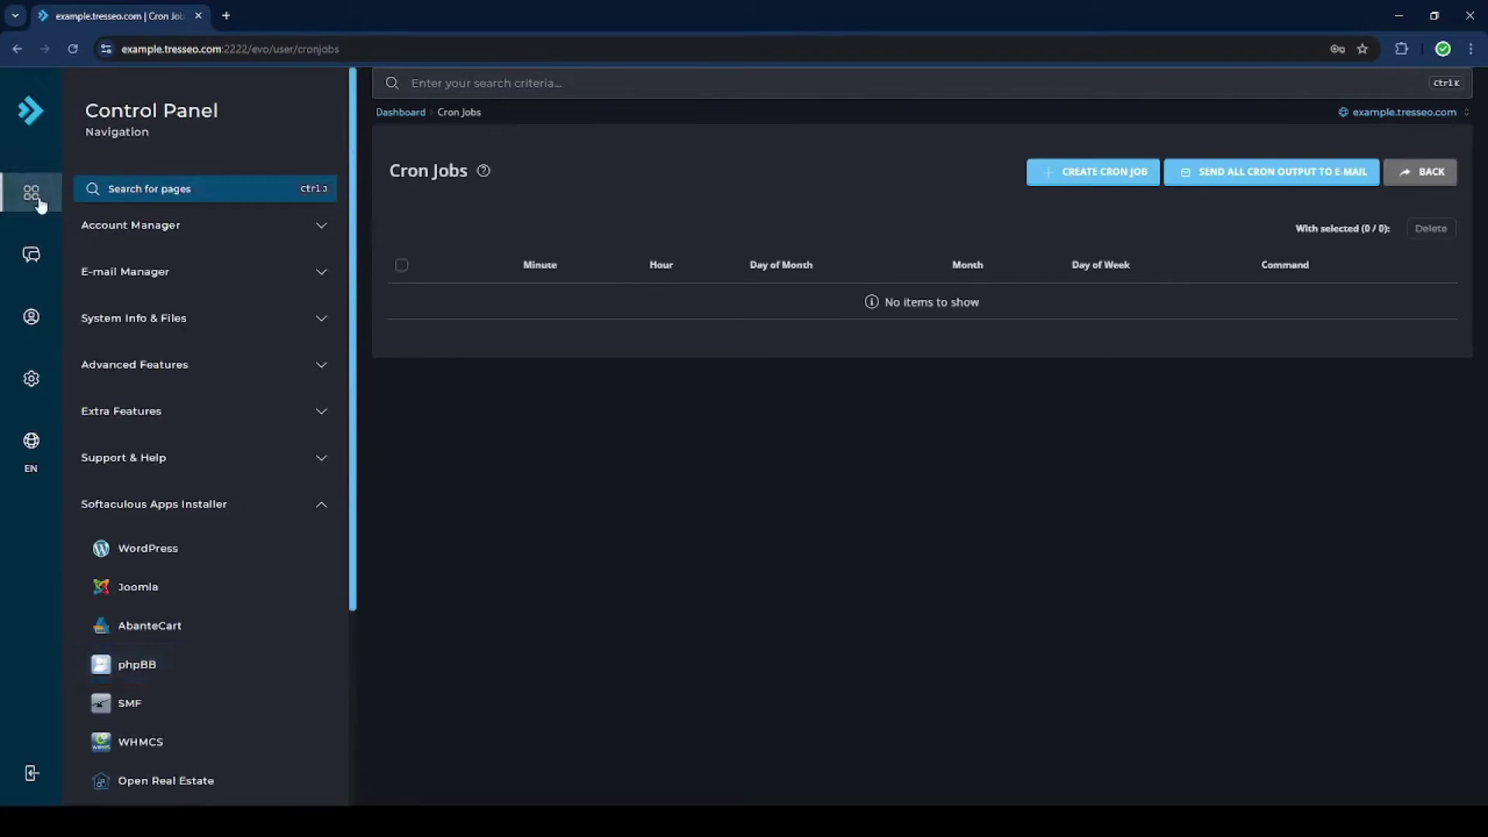
pyautogui.click(392, 115)
pyautogui.scroll(-2, 522, 352)
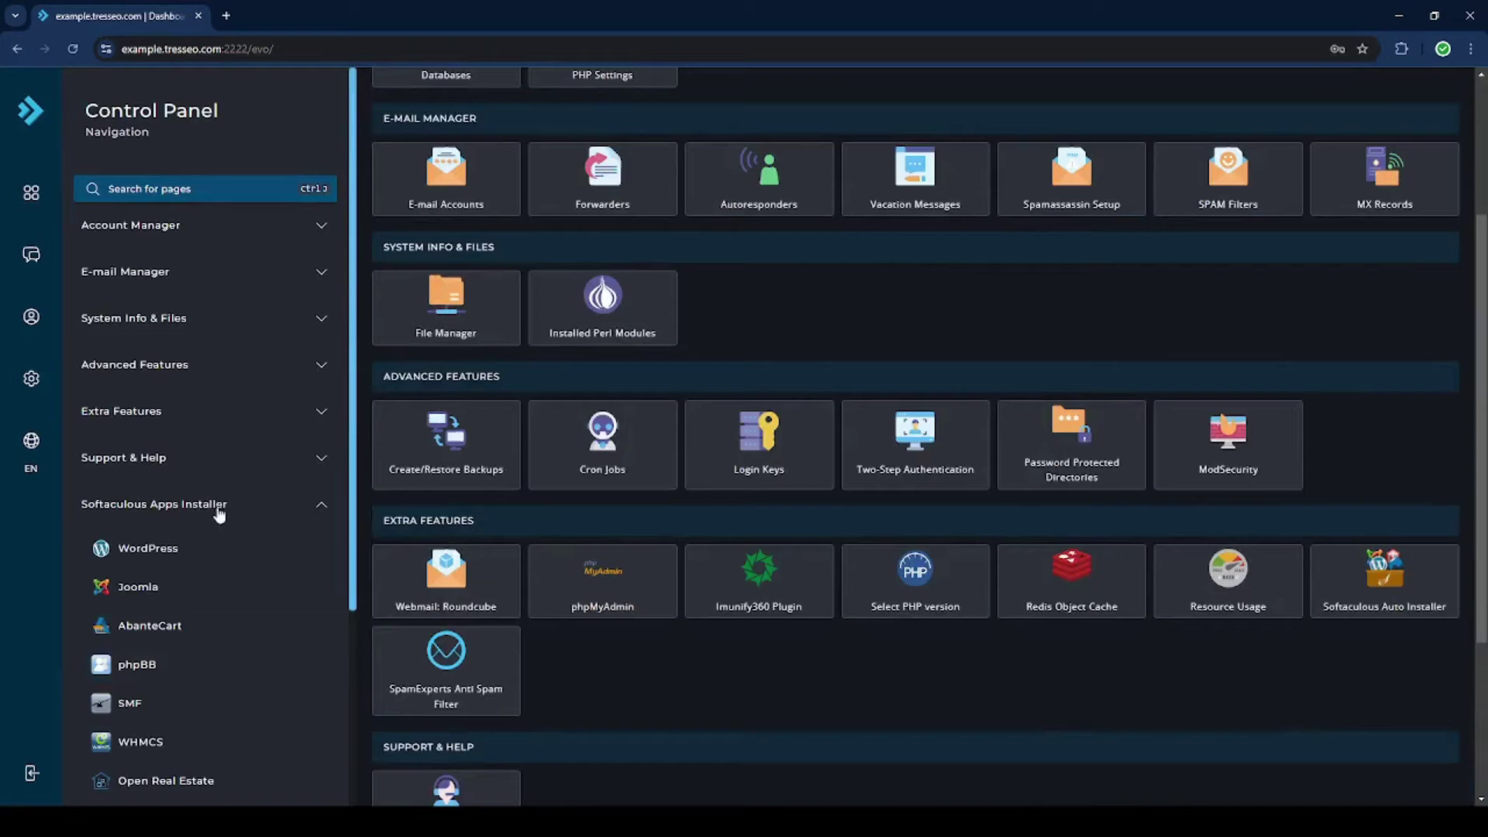
pyautogui.click(217, 512)
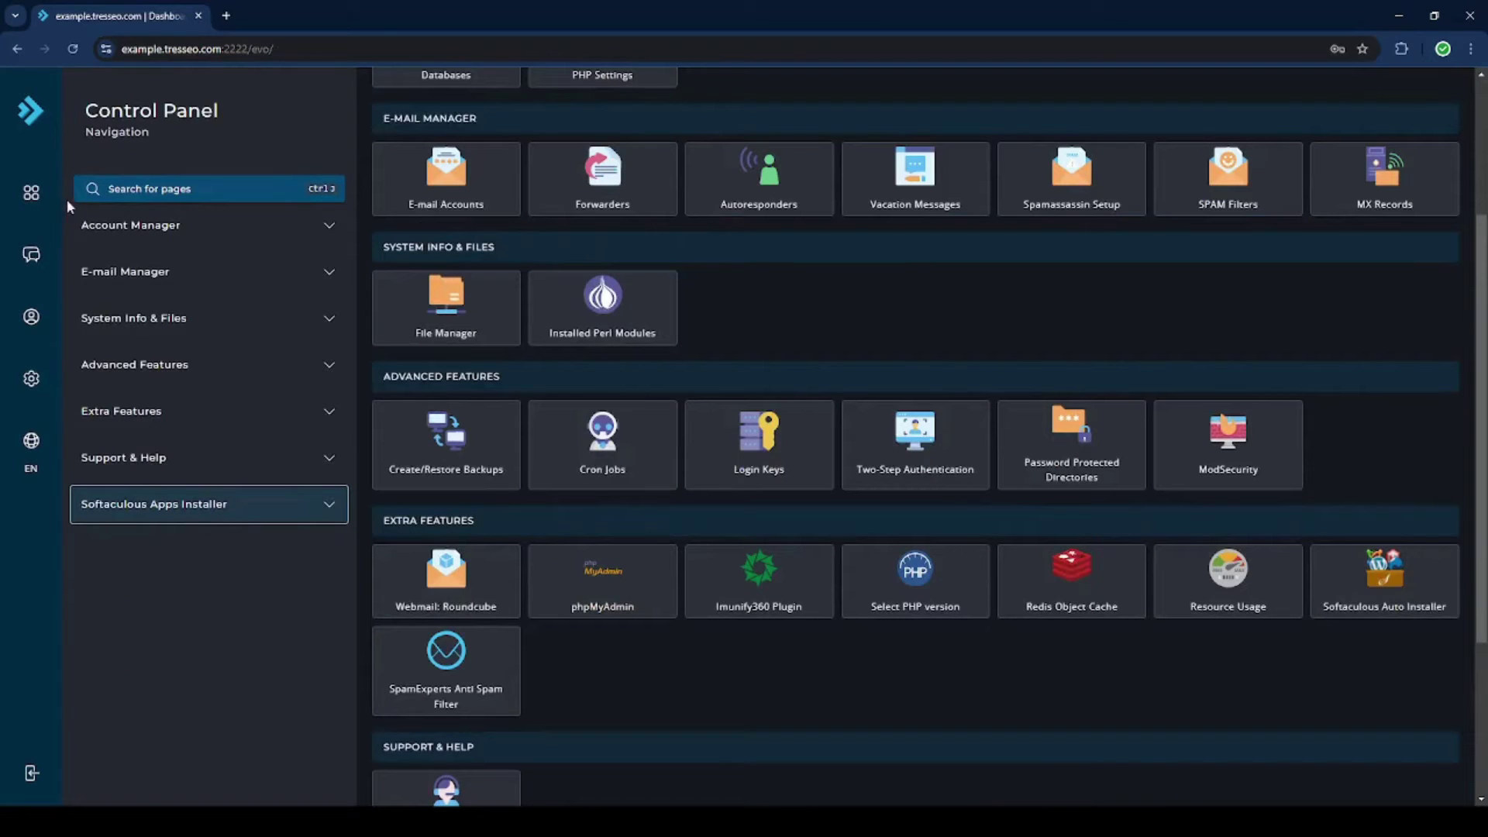